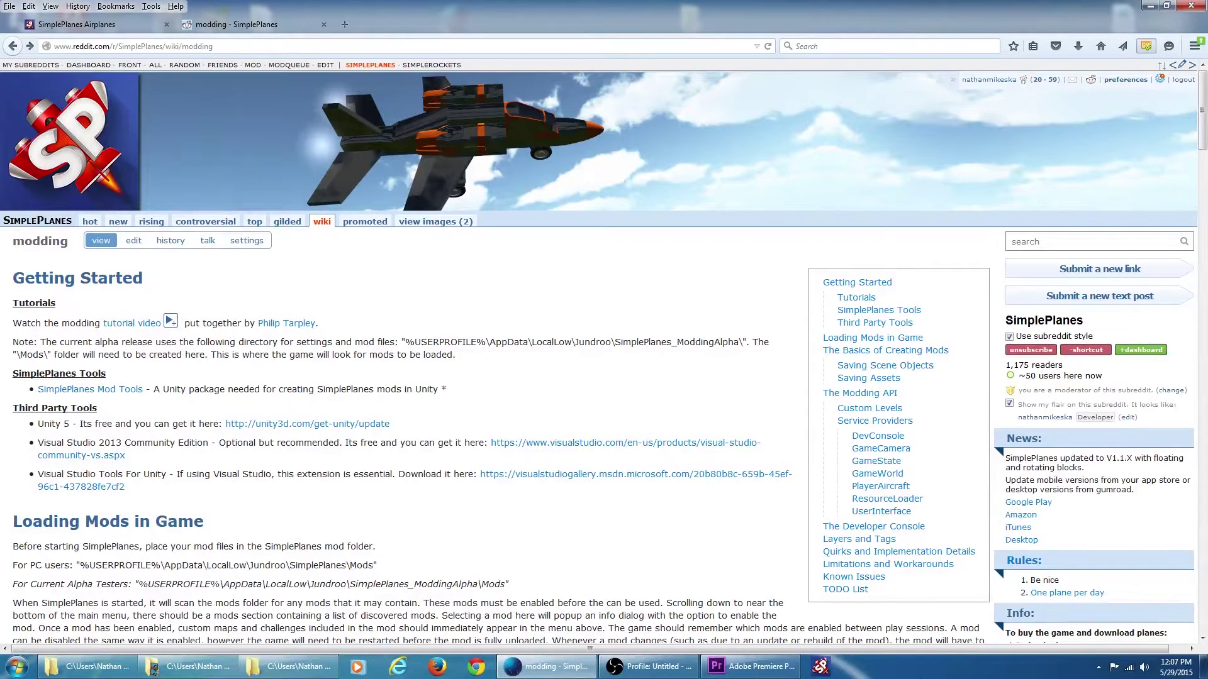
- Download the Unity Download Assistant from the unity3d link and launch it
{"action": "middle_click", "coordinate": [320, 432]}
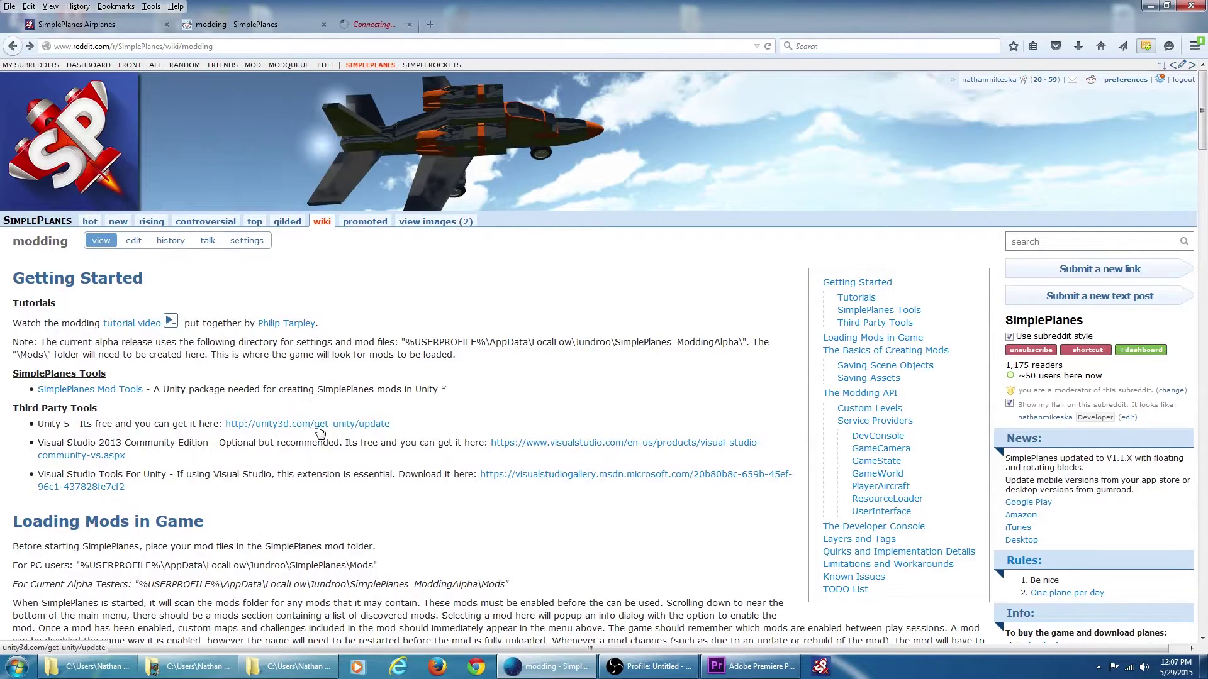
{"action": "left_click", "coordinate": [406, 18]}
{"action": "left_click", "coordinate": [340, 267]}
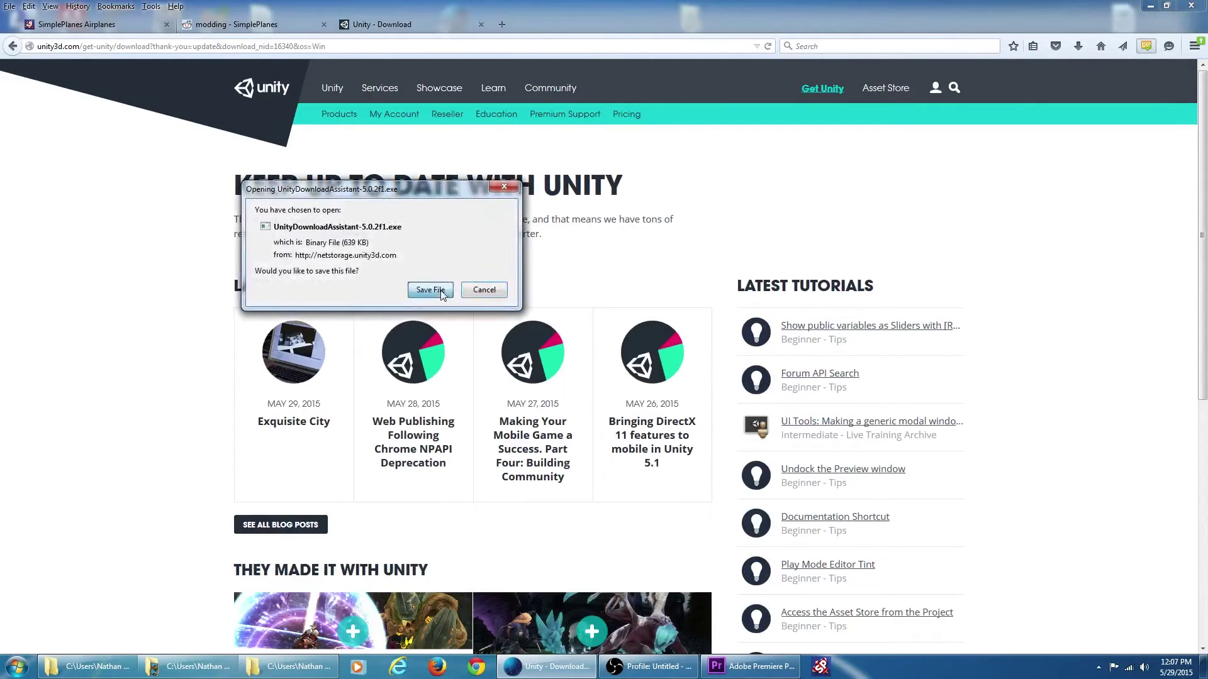
{"action": "left_click", "coordinate": [431, 290]}
{"action": "left_click", "coordinate": [1077, 46]}
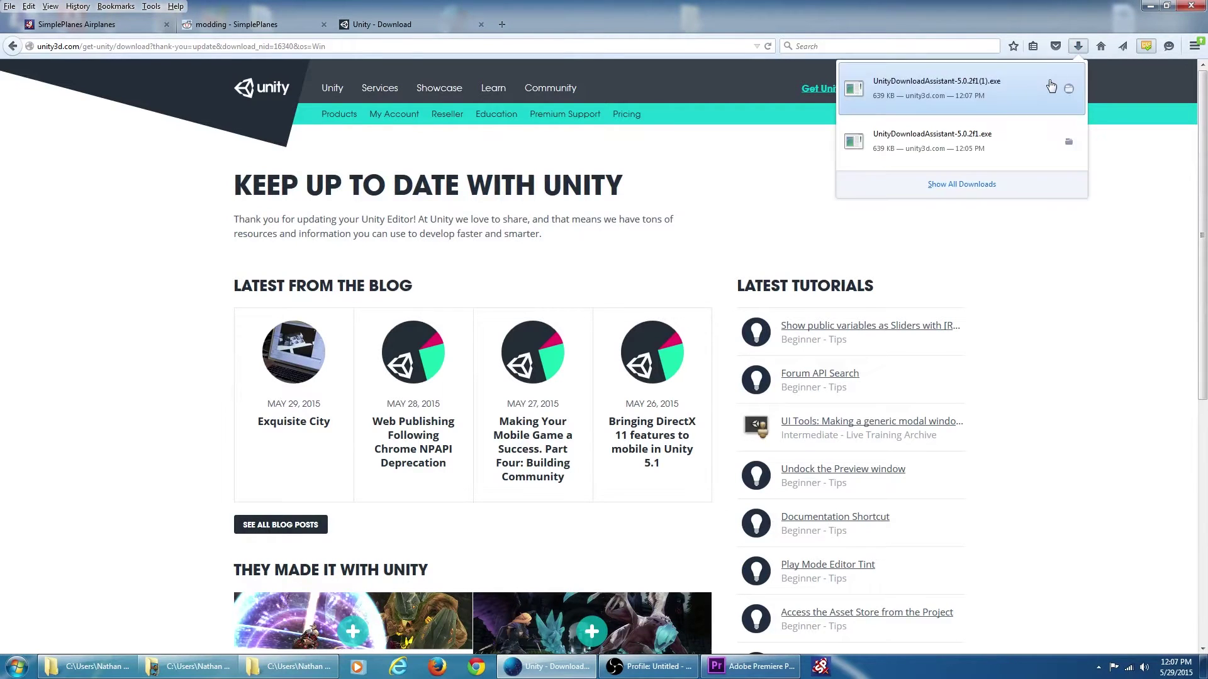
{"action": "left_click", "coordinate": [1050, 85]}
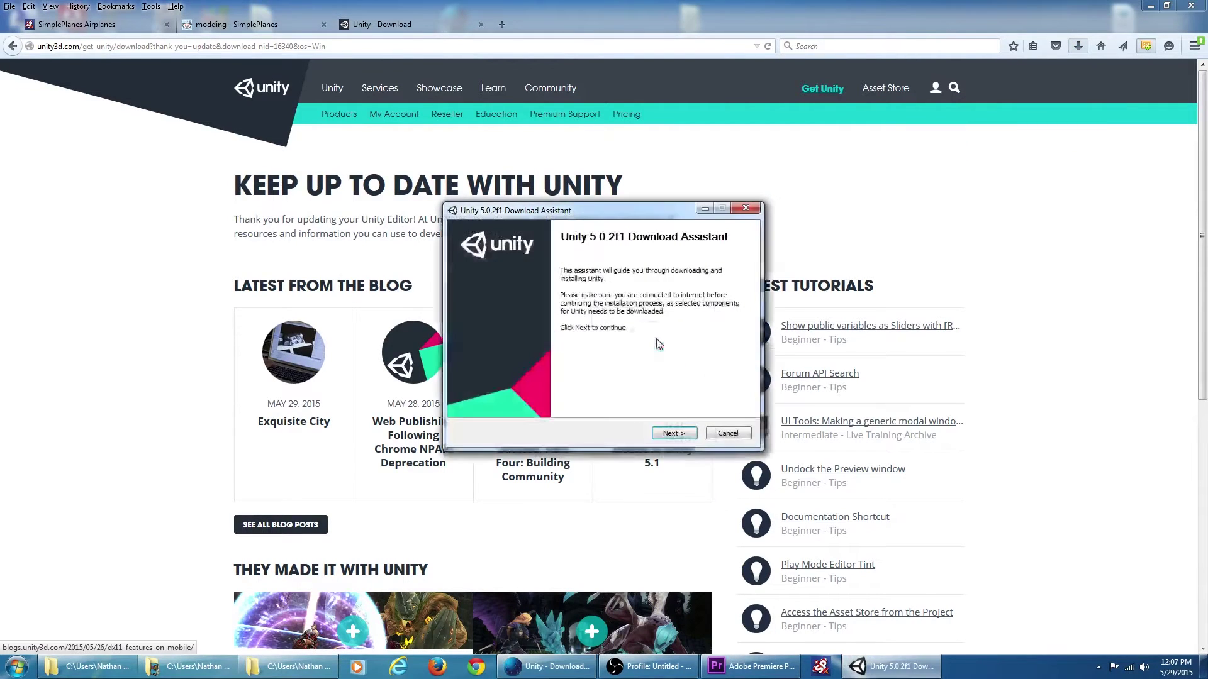
- Install Unity 5.0.2f1 with the default components and locations
{"action": "left_click", "coordinate": [674, 434]}
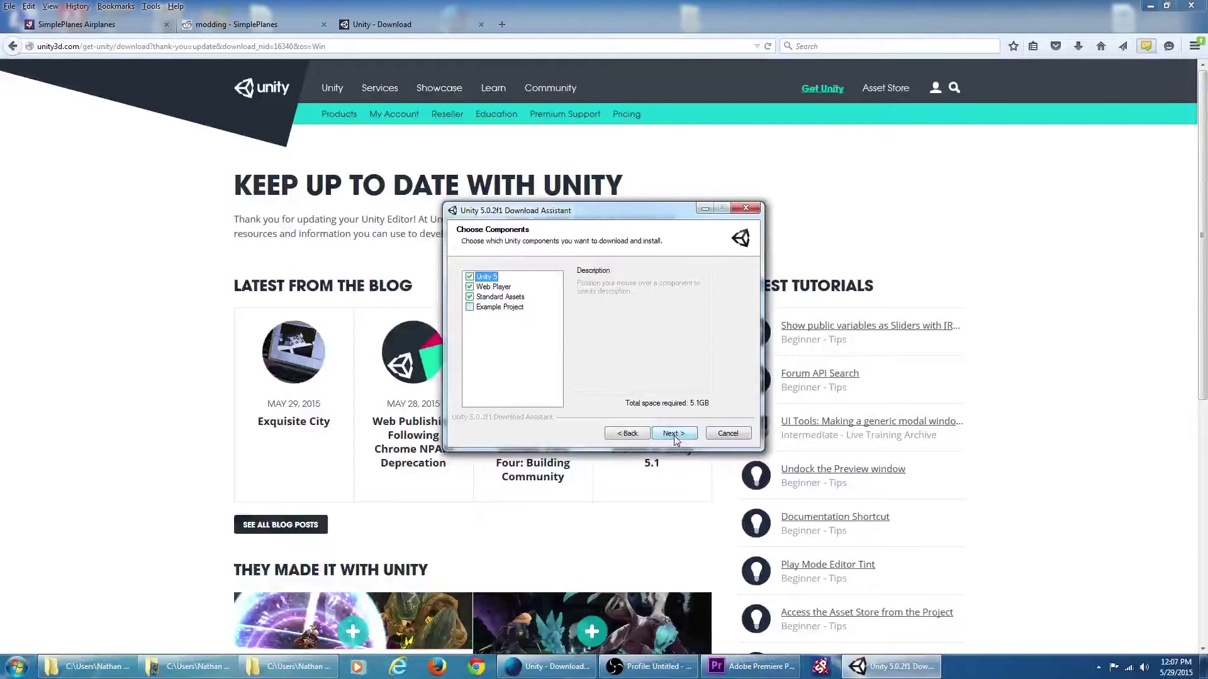
{"action": "left_click", "coordinate": [675, 434]}
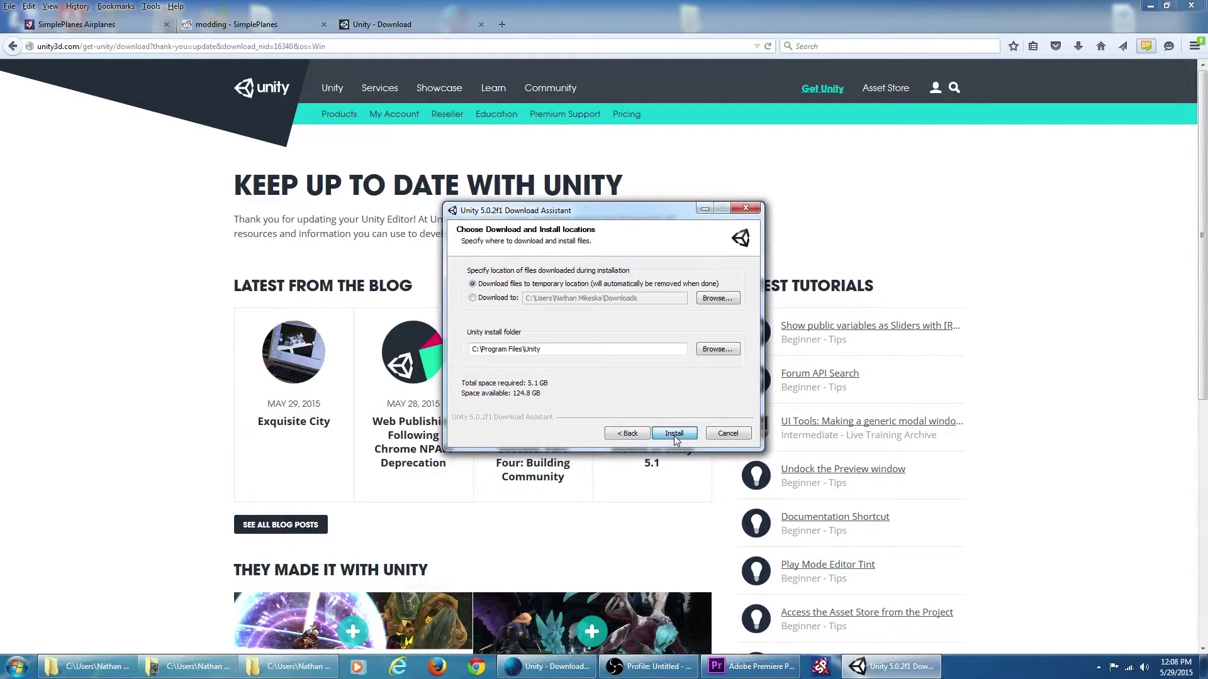
{"action": "left_click", "coordinate": [674, 434]}
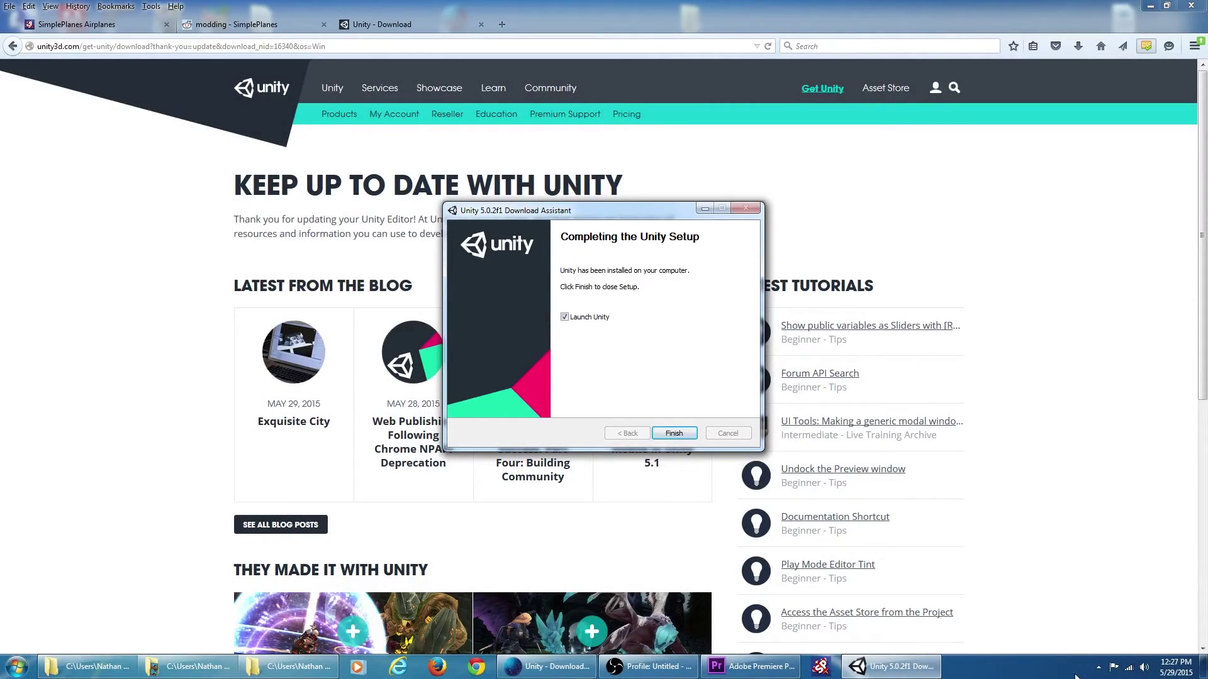
- Launch Unity, activate the free Unity 5 Personal Edition license, and allow Unity Editor through the firewall
{"action": "left_click", "coordinate": [674, 434]}
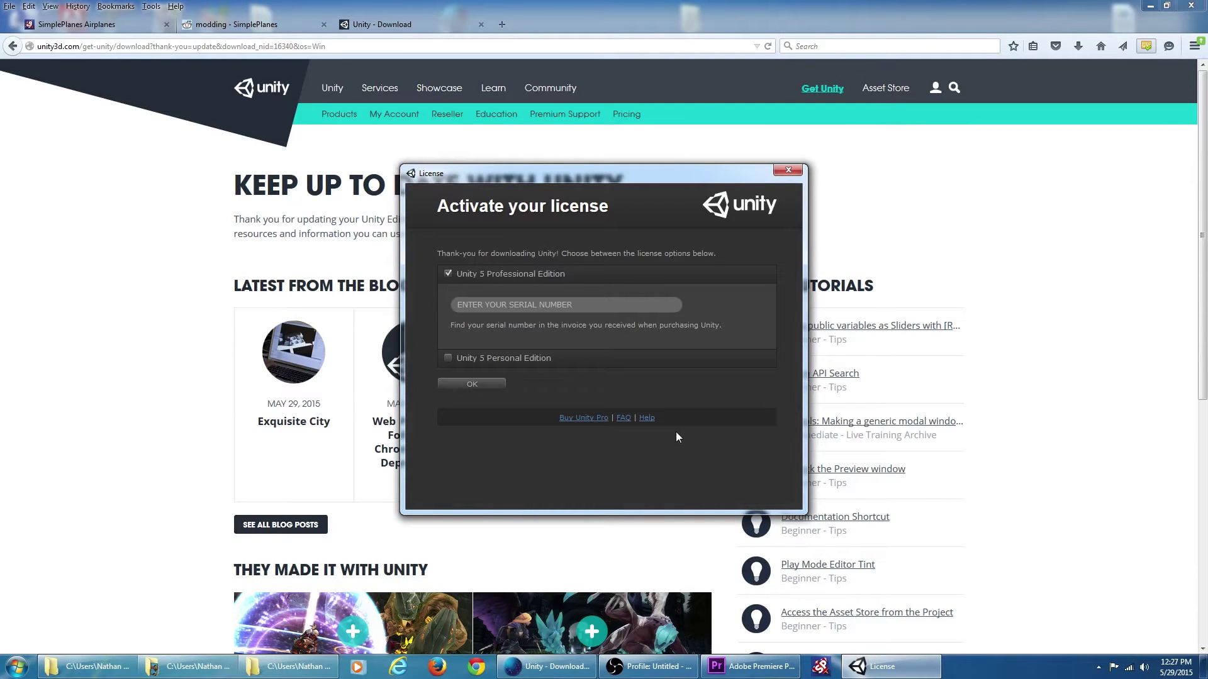
{"action": "left_click", "coordinate": [448, 359]}
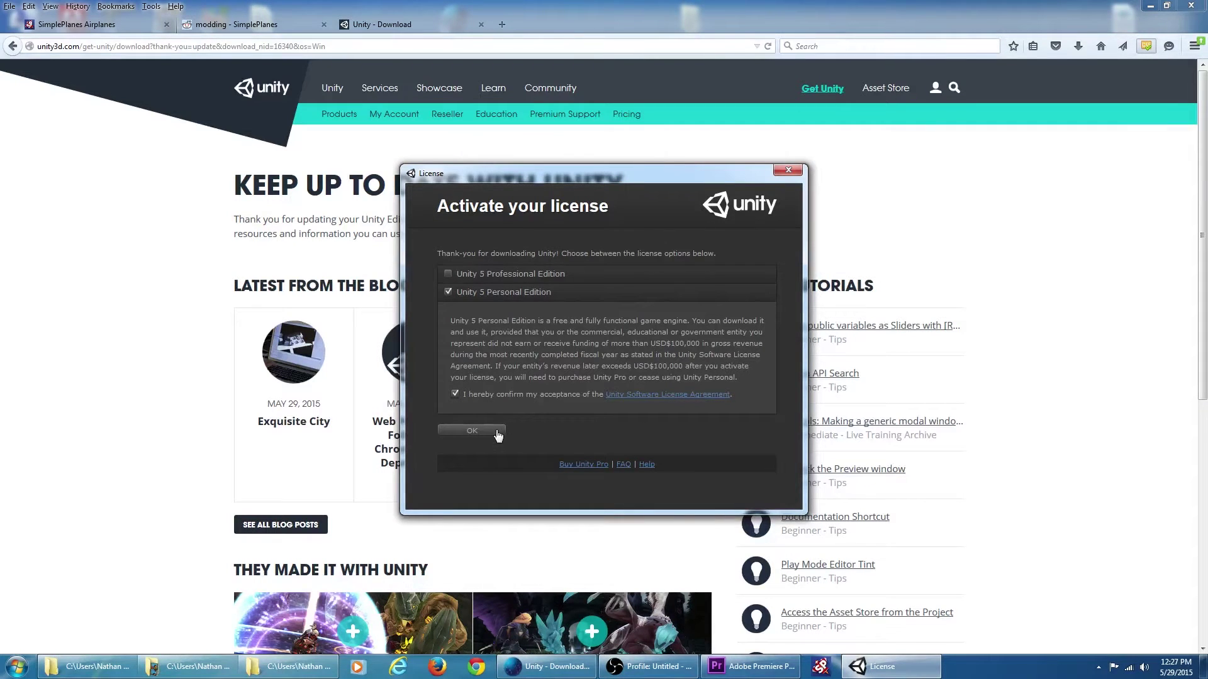
{"action": "left_click", "coordinate": [472, 431]}
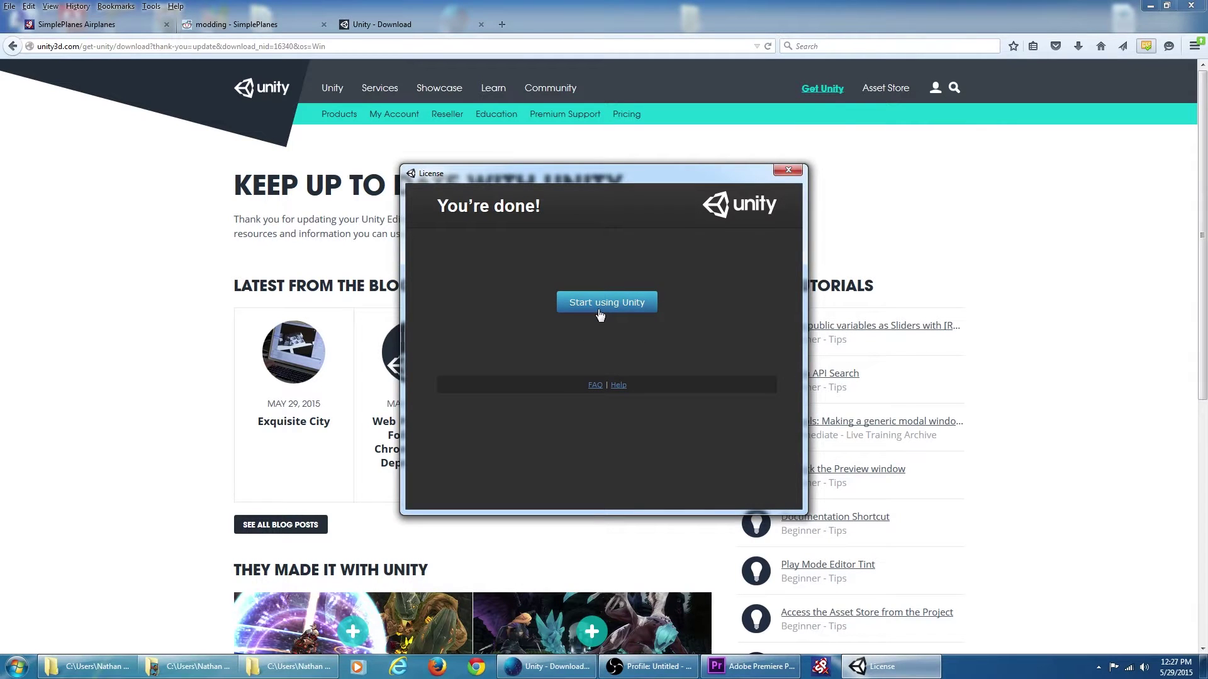
{"action": "left_click", "coordinate": [600, 308]}
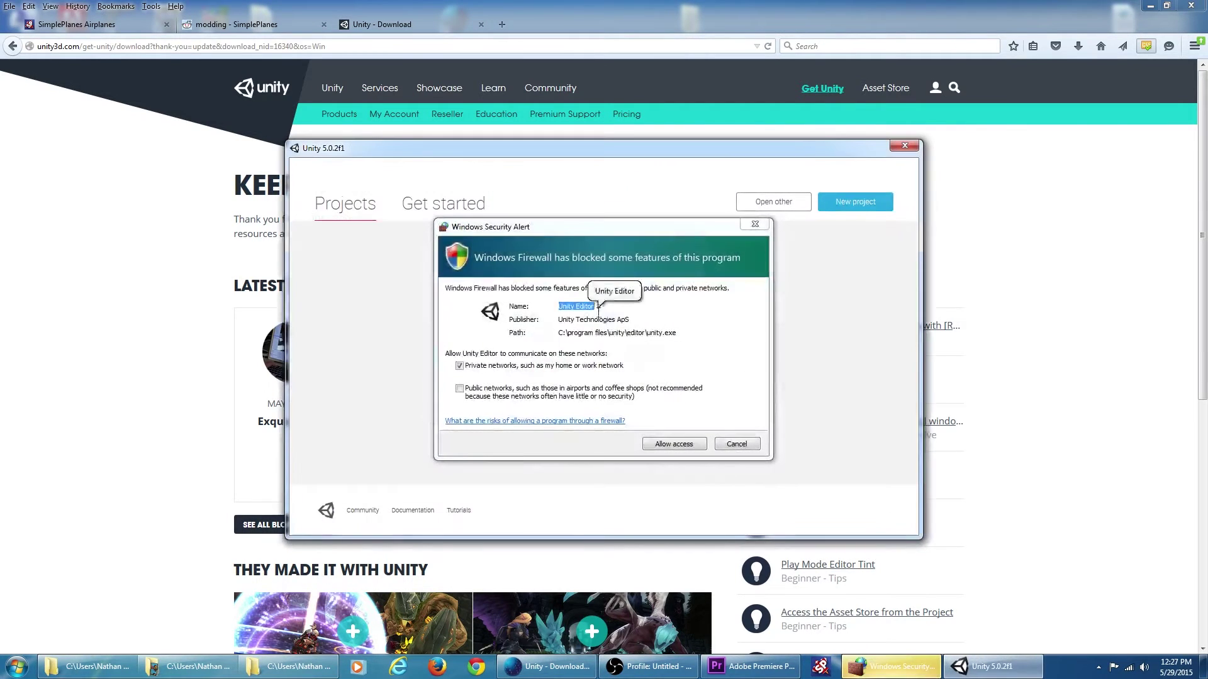
{"action": "left_click", "coordinate": [651, 446]}
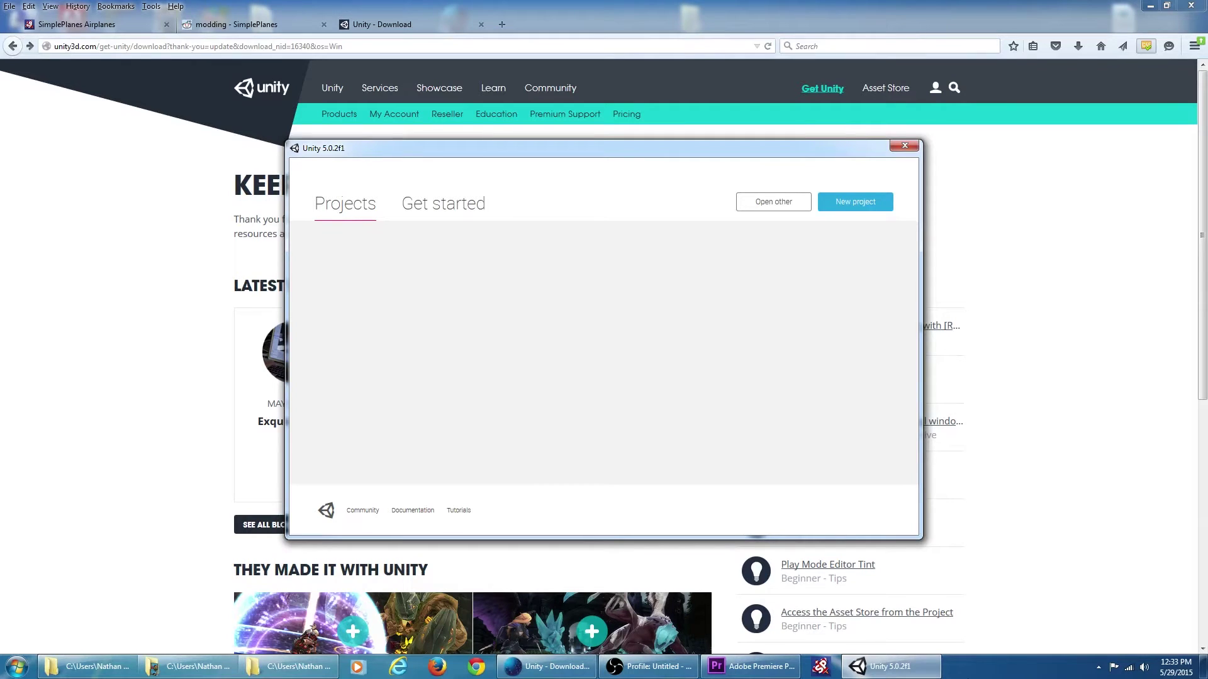
- Download vs_community.exe from the Visual Studio Community 2013 page and run the installer
{"action": "left_click", "coordinate": [191, 28]}
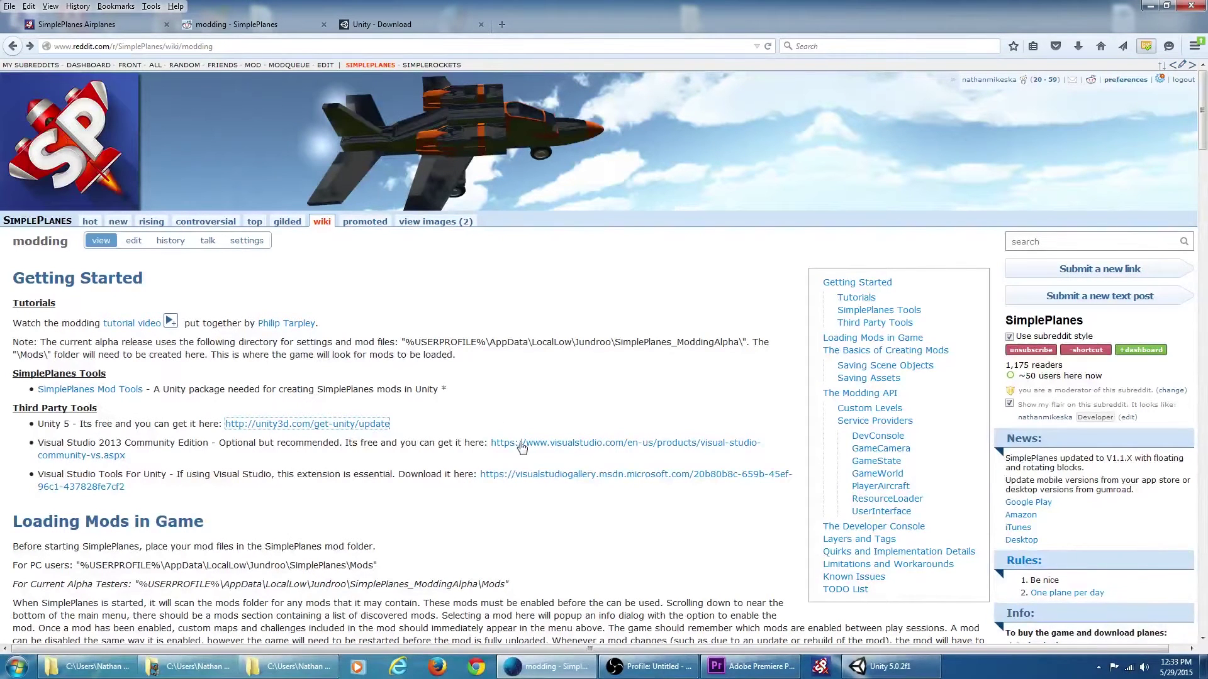
{"action": "left_click", "coordinate": [592, 445]}
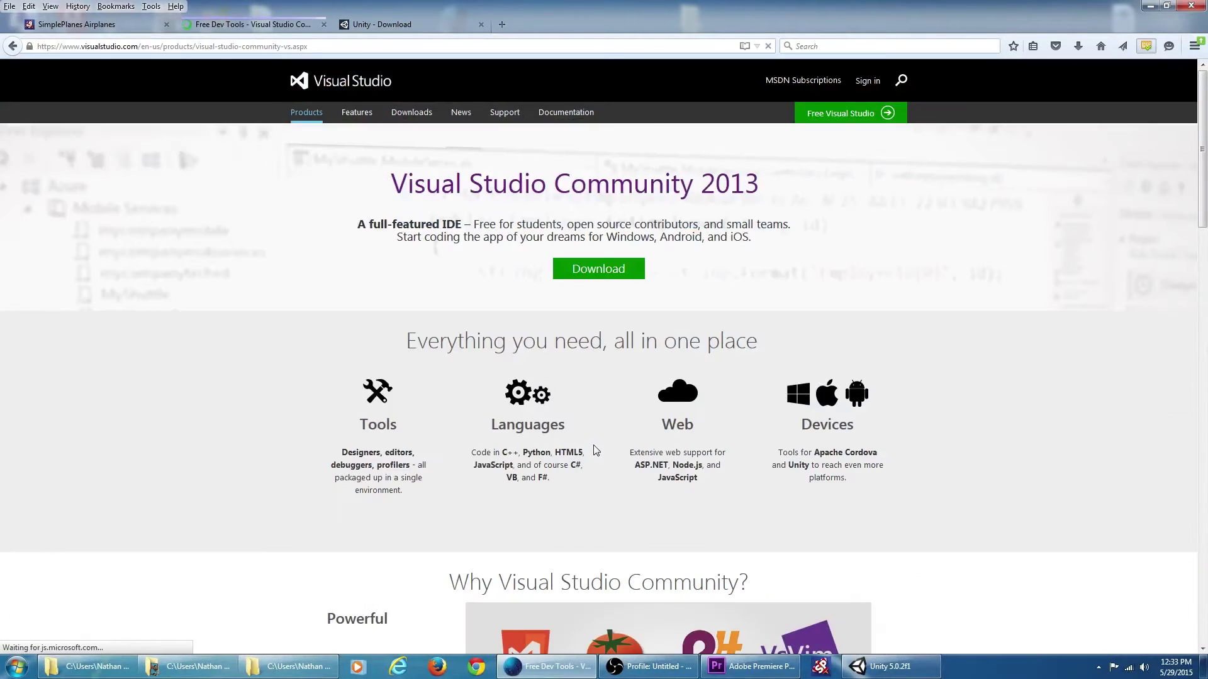
{"action": "left_click", "coordinate": [587, 277]}
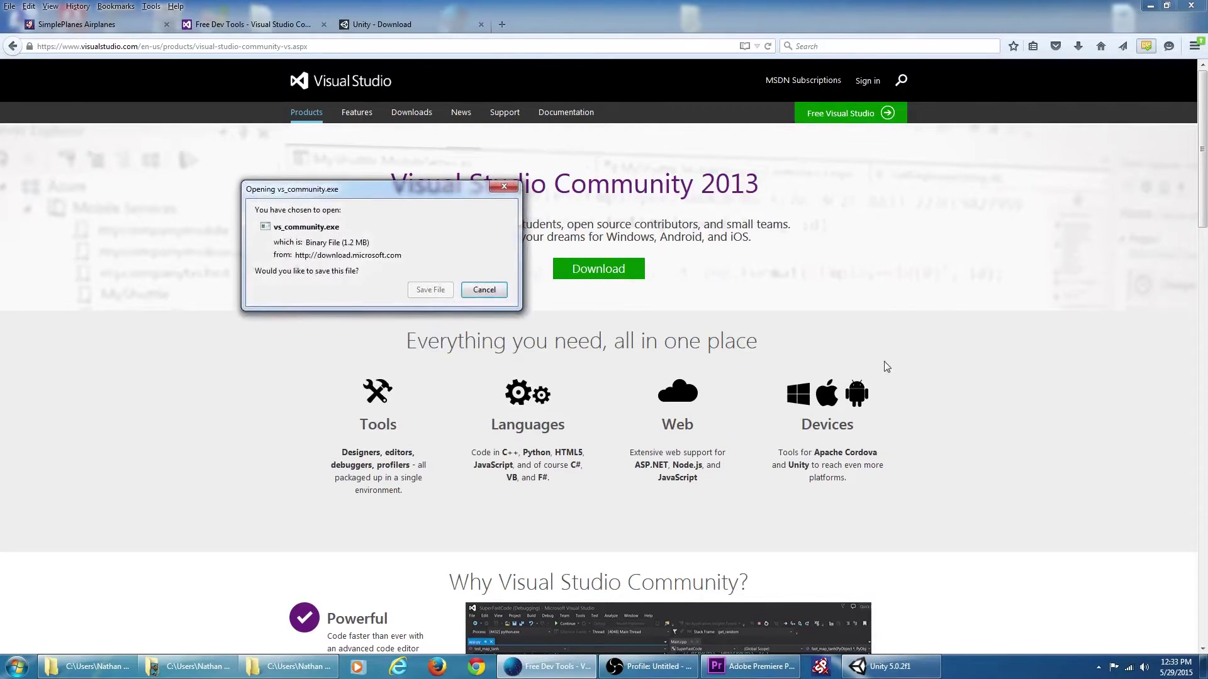
{"action": "left_click", "coordinate": [434, 288]}
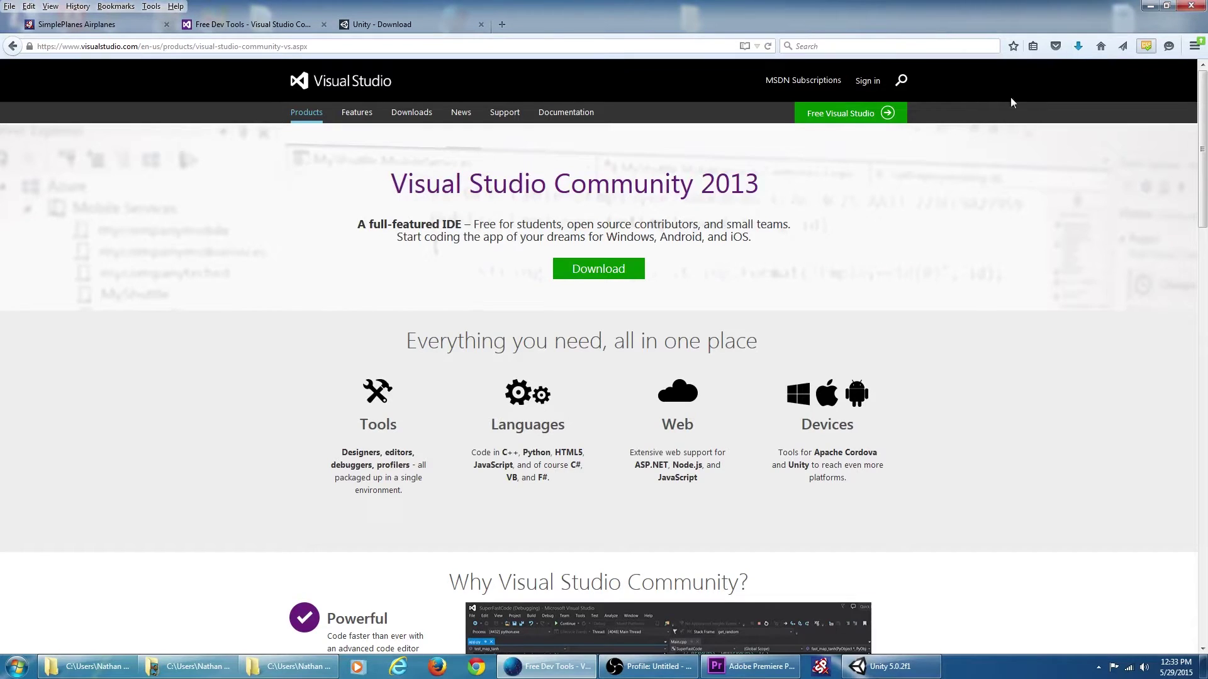
{"action": "left_click", "coordinate": [1078, 47]}
{"action": "left_click", "coordinate": [1029, 72]}
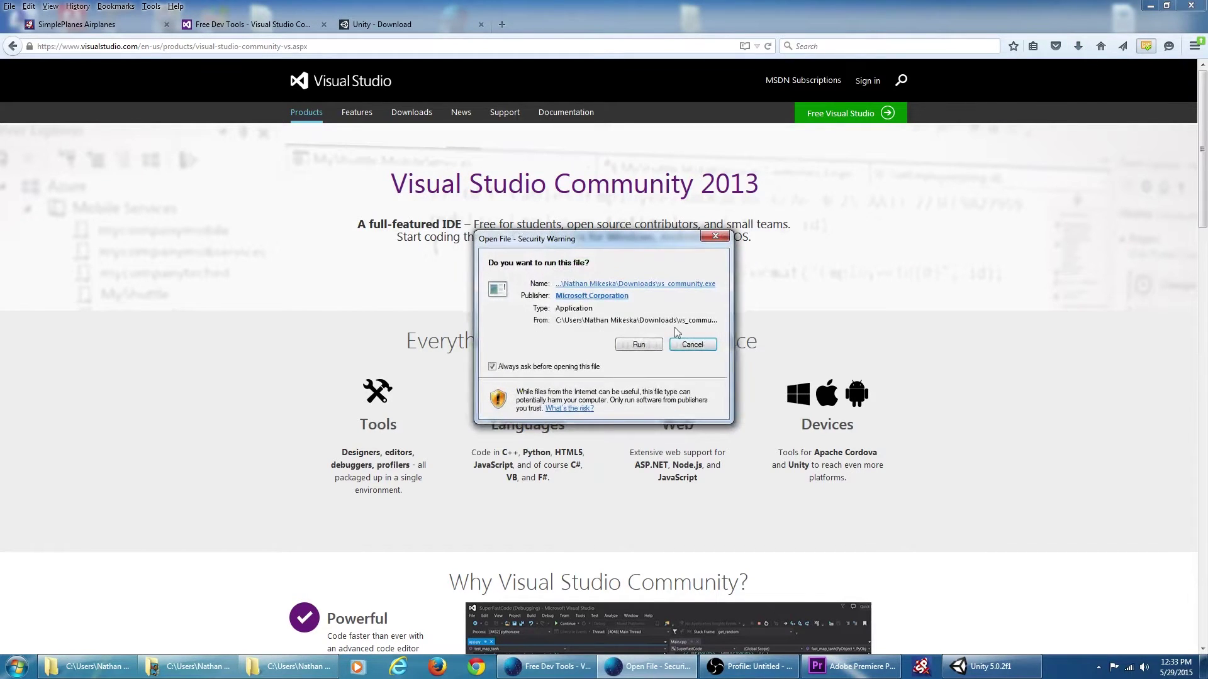
{"action": "left_click", "coordinate": [617, 346]}
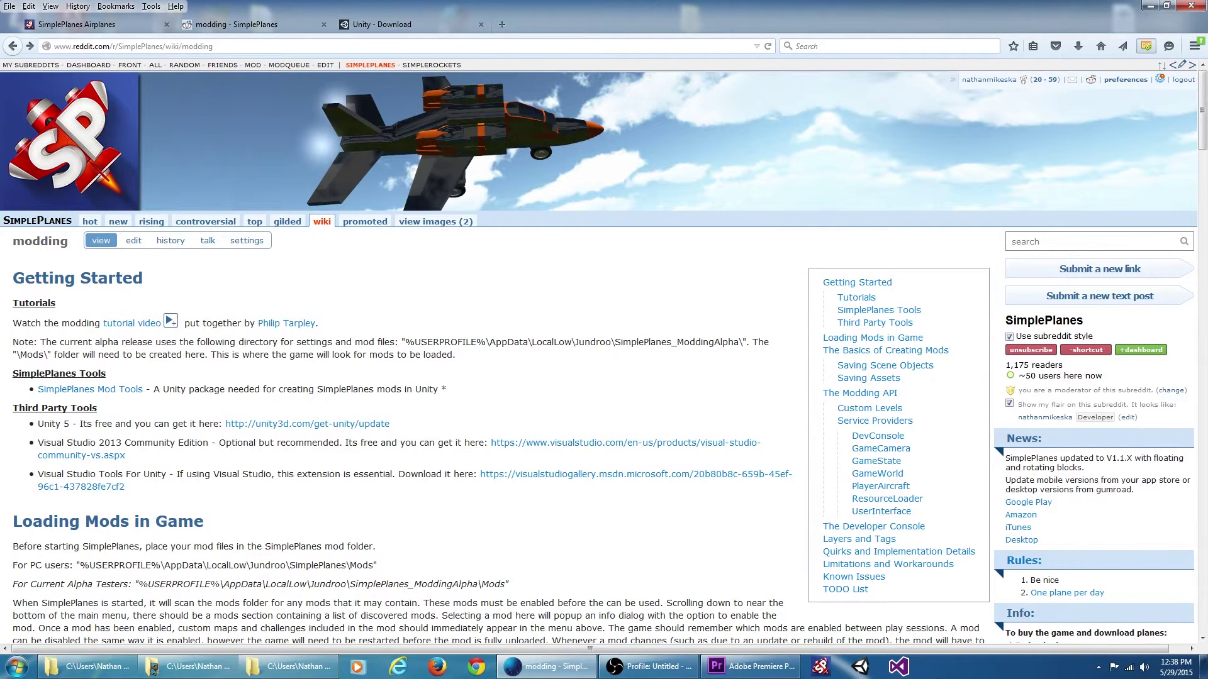
- Download the Visual Studio 2013 Tools for Unity .msi from the gallery and run it
{"action": "left_click", "coordinate": [565, 480]}
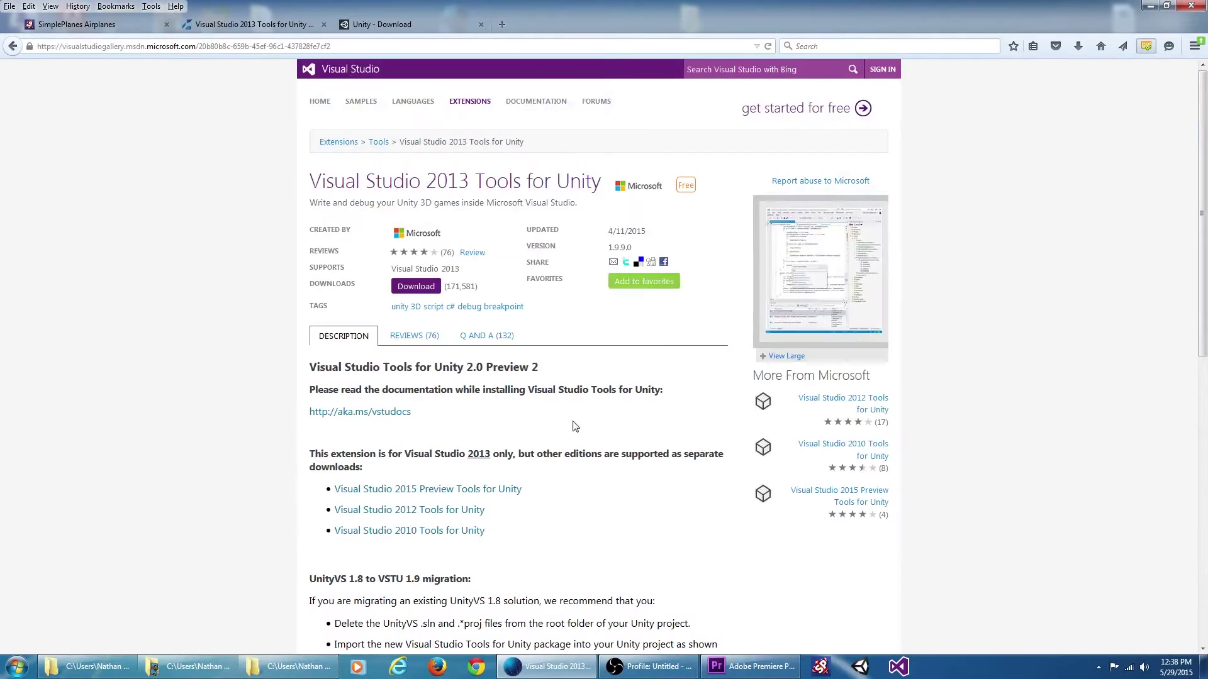
{"action": "left_click", "coordinate": [423, 288]}
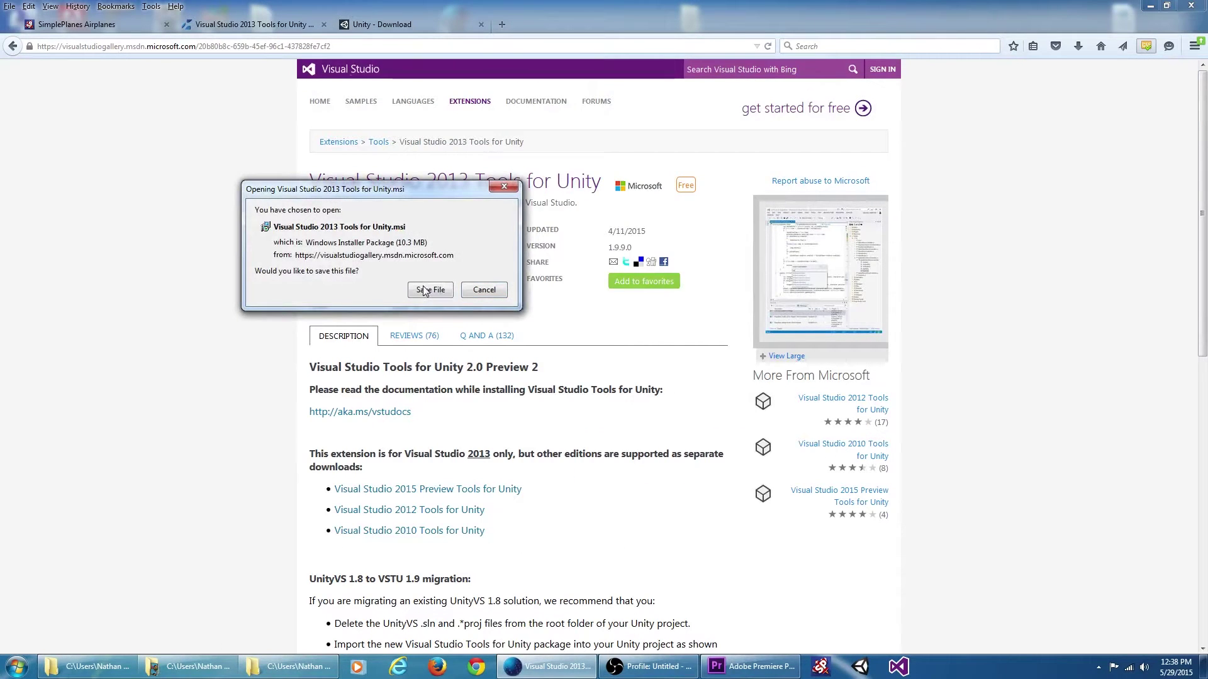
{"action": "left_click", "coordinate": [431, 288]}
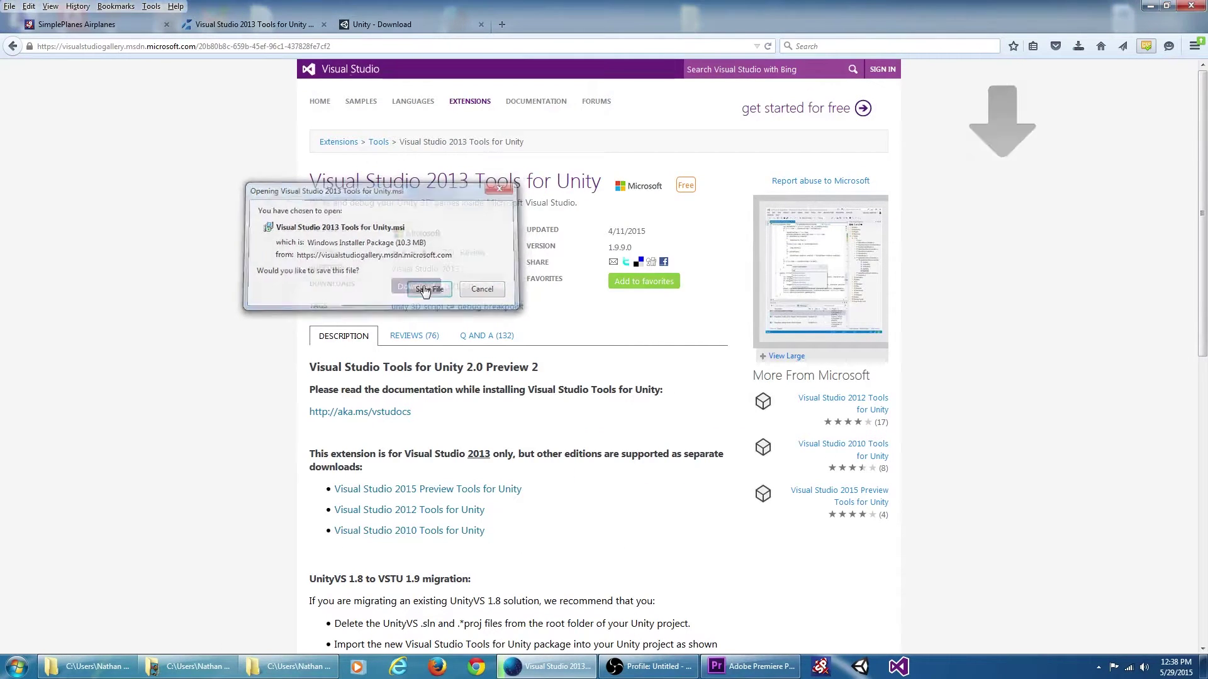
{"action": "left_click", "coordinate": [1077, 49]}
{"action": "left_click", "coordinate": [944, 89]}
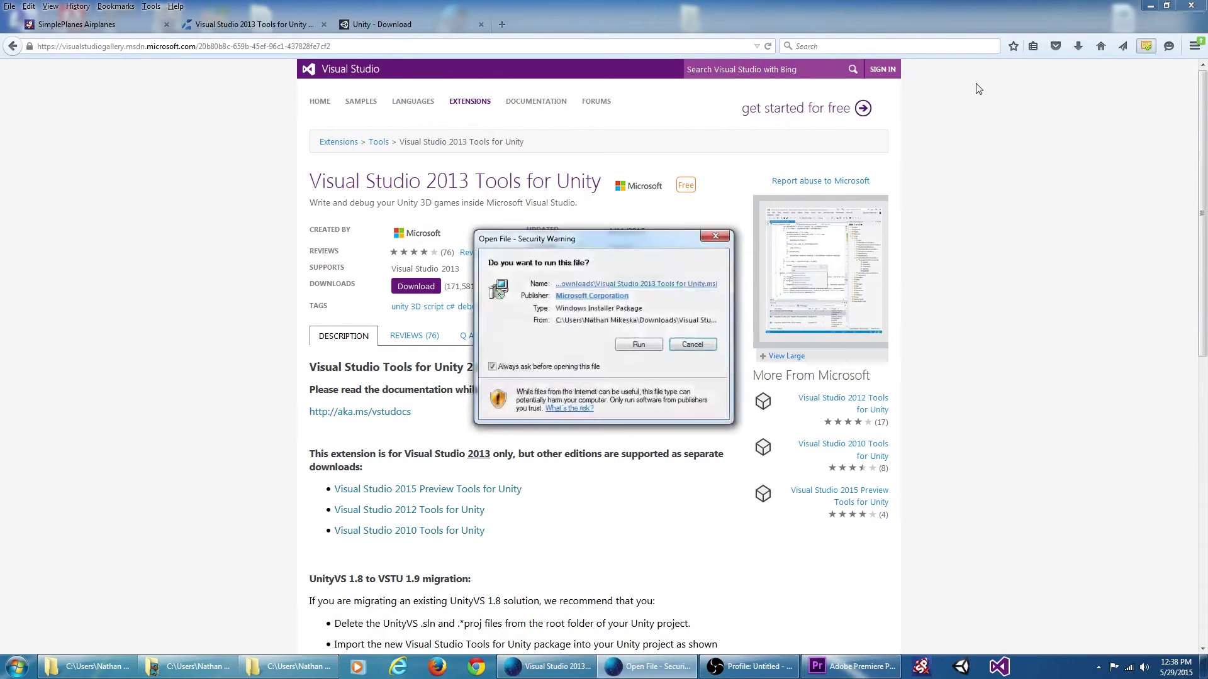
{"action": "left_click", "coordinate": [652, 343]}
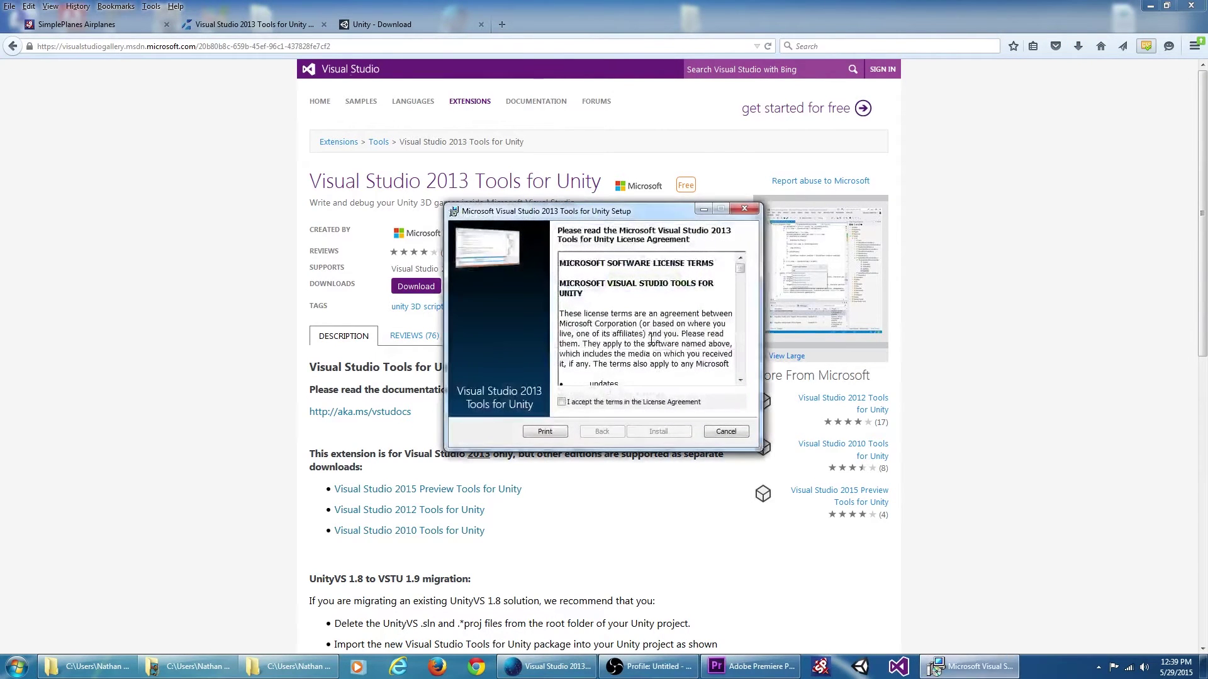
- Accept the license, install Visual Studio 2013 Tools for Unity, and return to the modding wiki
{"action": "left_click", "coordinate": [625, 402]}
{"action": "left_click", "coordinate": [674, 431]}
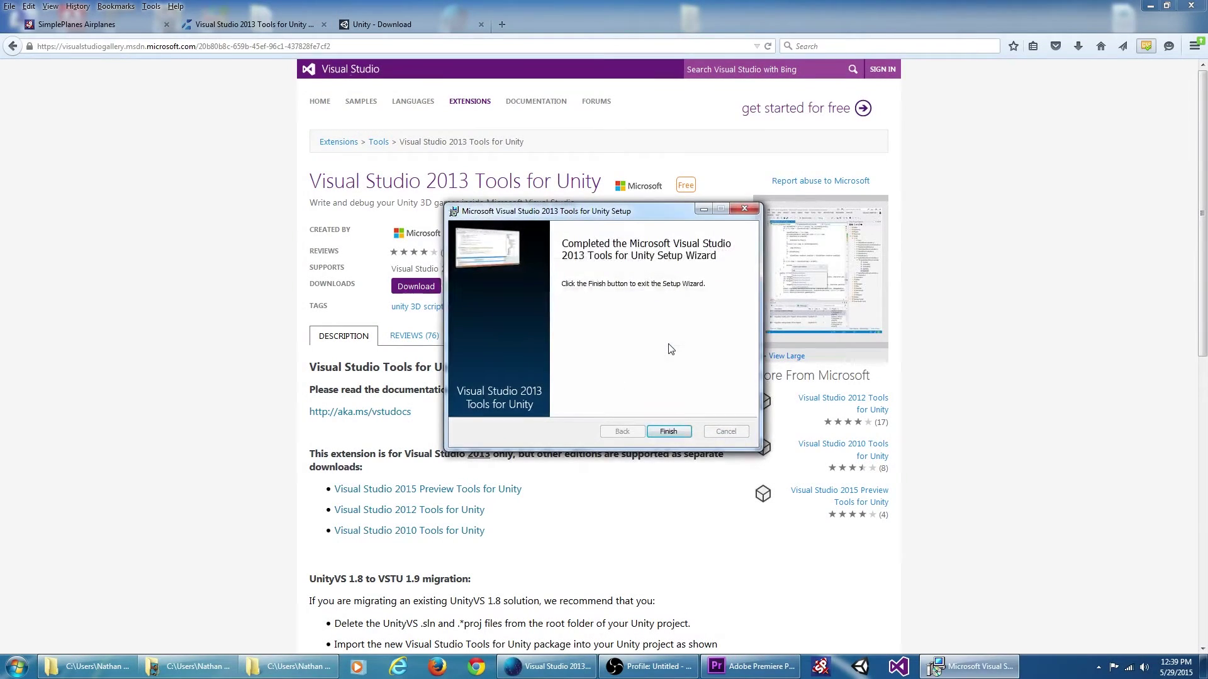
{"action": "left_click", "coordinate": [668, 431]}
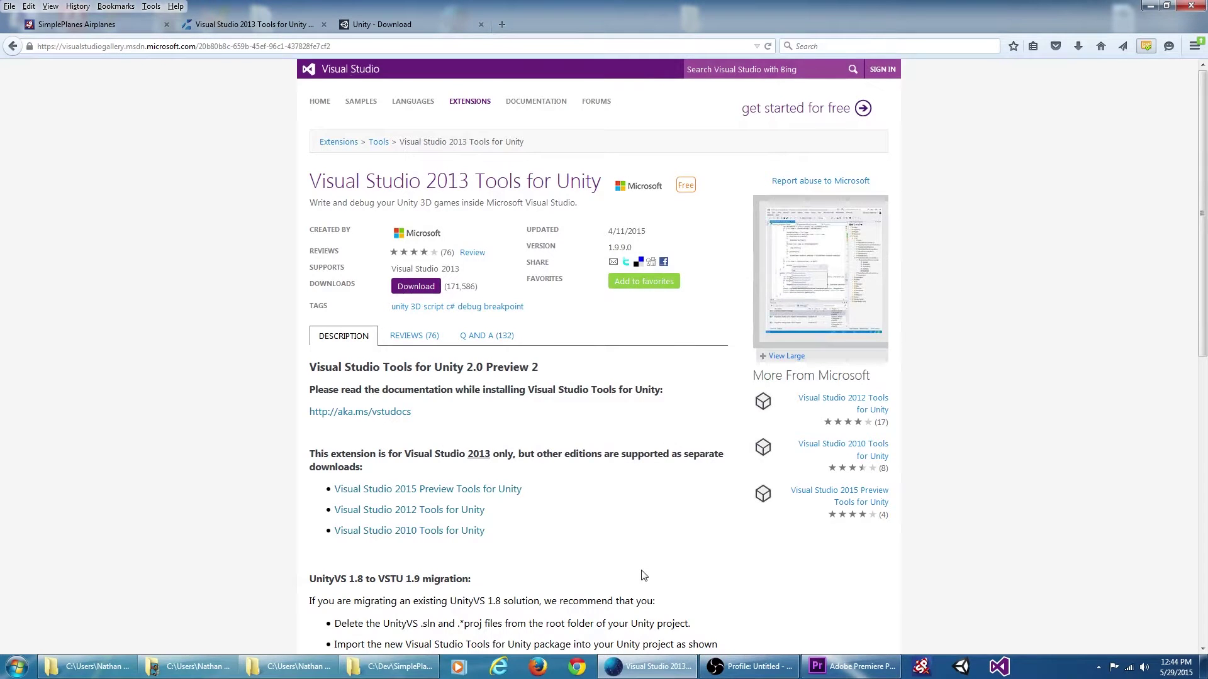
{"action": "key", "text": "alt+Left"}
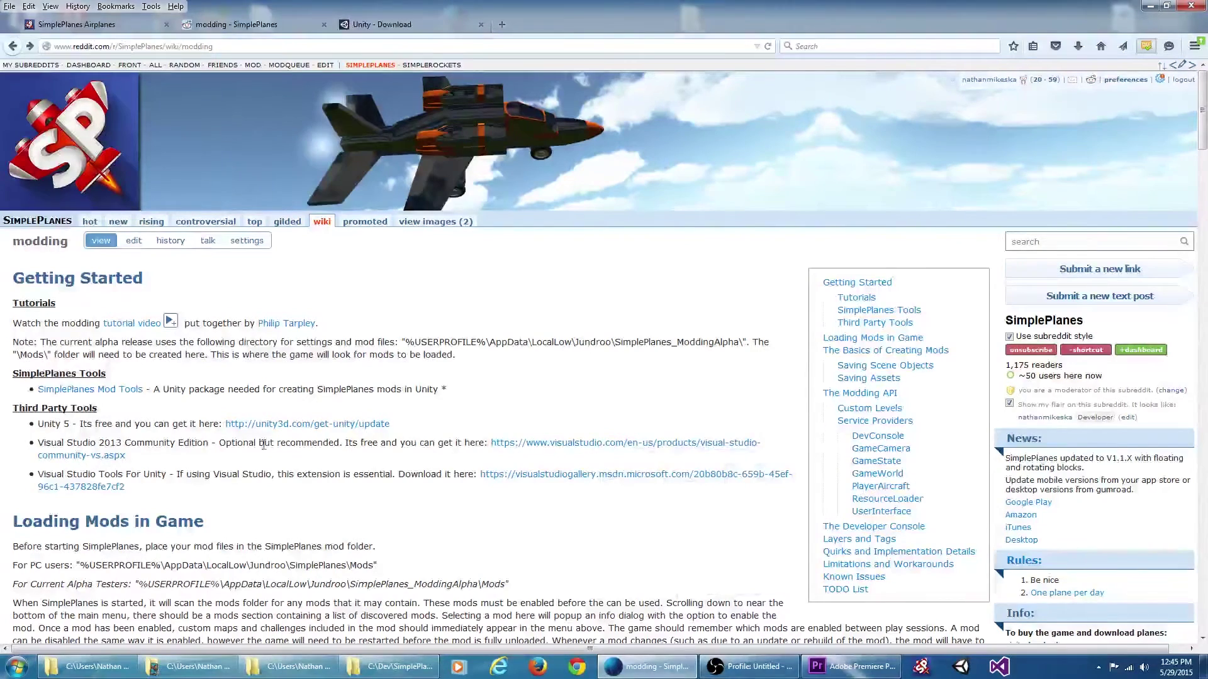
- Download the SimplePlanes Mod Tools zip and copy SimplePlanes_ModTools.unitypackage from it
{"action": "left_click", "coordinate": [129, 390]}
{"action": "left_click", "coordinate": [421, 366]}
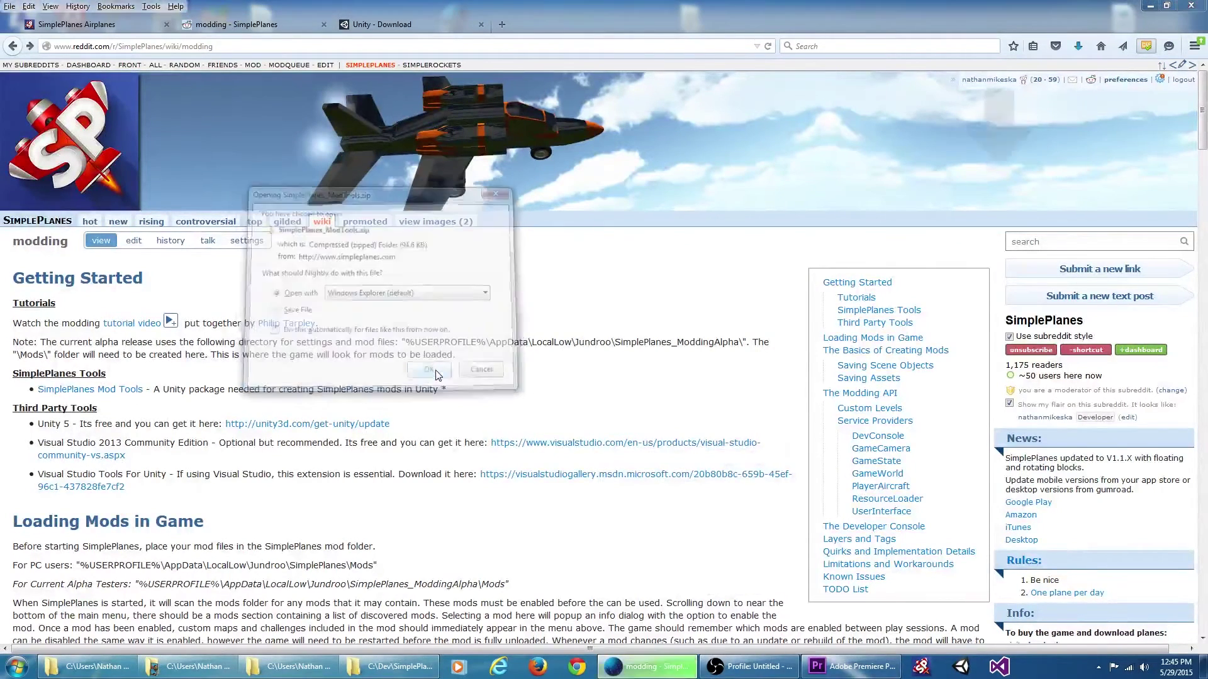
{"action": "right_click", "coordinate": [456, 383]}
{"action": "left_click", "coordinate": [485, 409]}
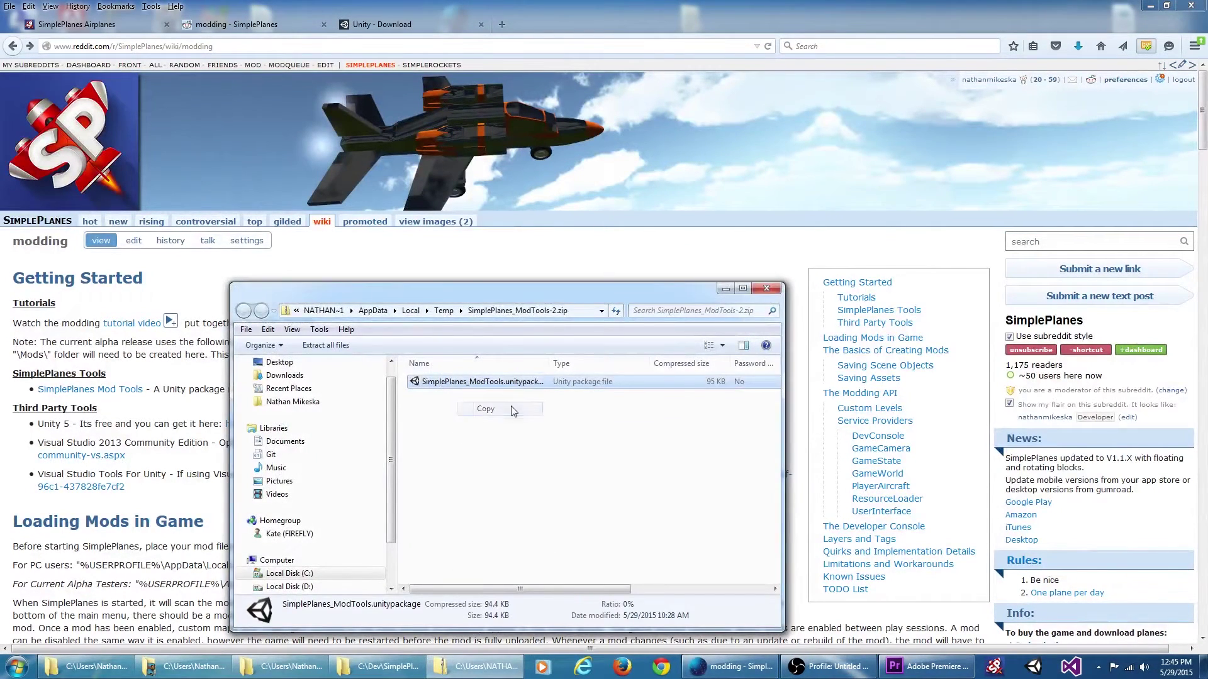
- Paste the package into the Mod Tutorials folder and close both Explorer windows
{"action": "left_click", "coordinate": [381, 666]}
{"action": "right_click", "coordinate": [493, 452]}
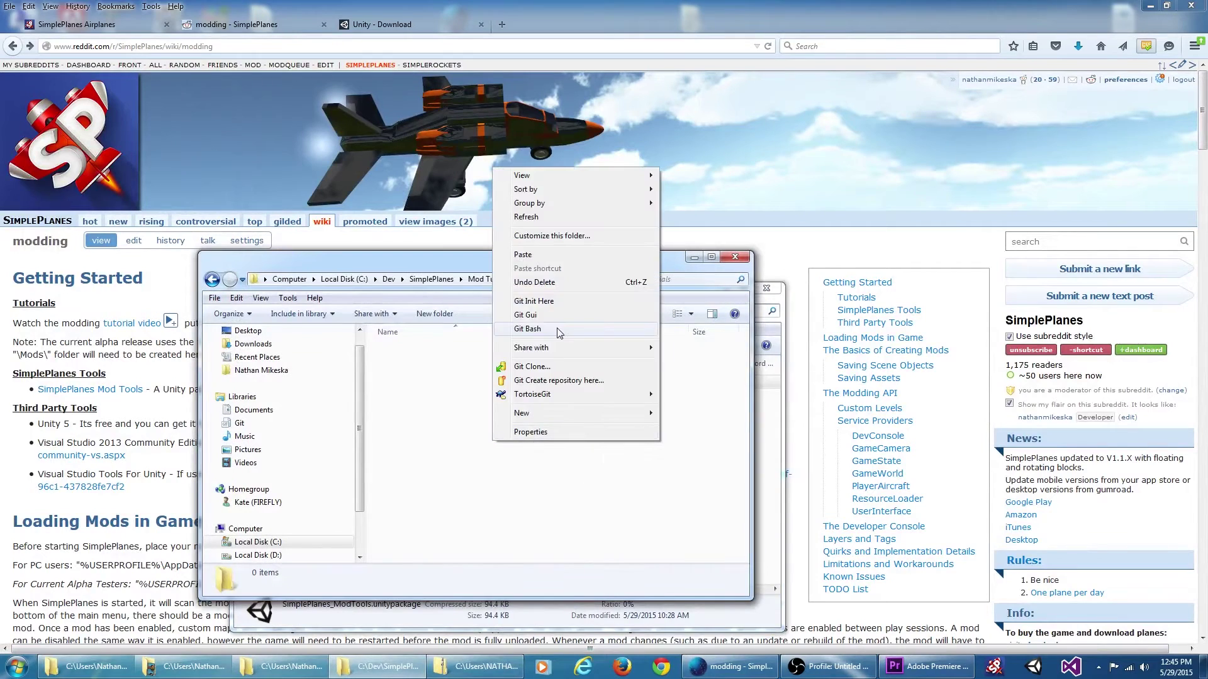
{"action": "left_click", "coordinate": [550, 258]}
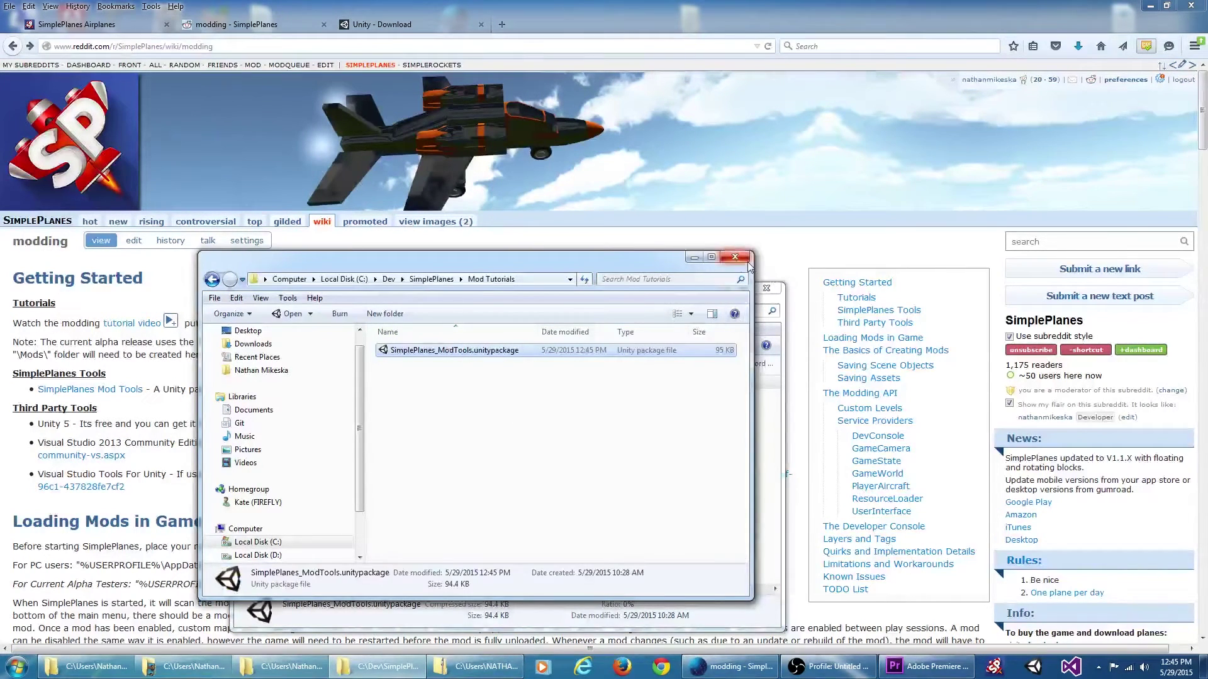
{"action": "left_click", "coordinate": [734, 257]}
{"action": "left_click", "coordinate": [767, 289]}
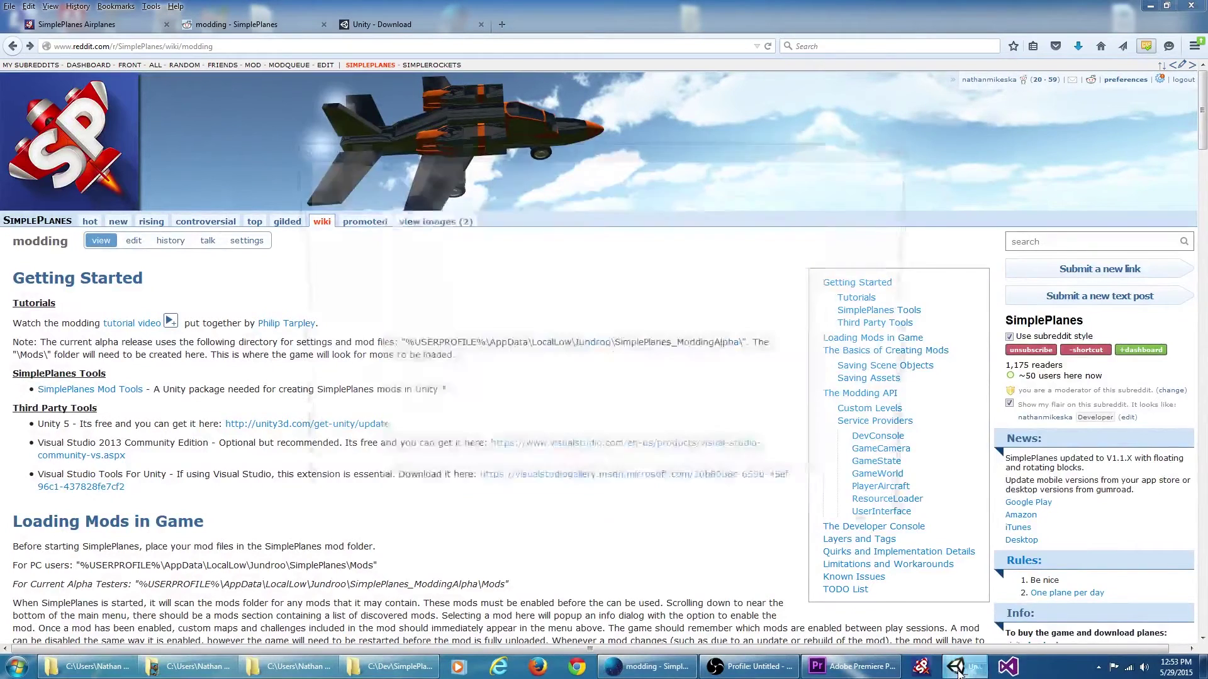
- Start a new Unity project named HelloWorld
{"action": "left_click", "coordinate": [855, 202]}
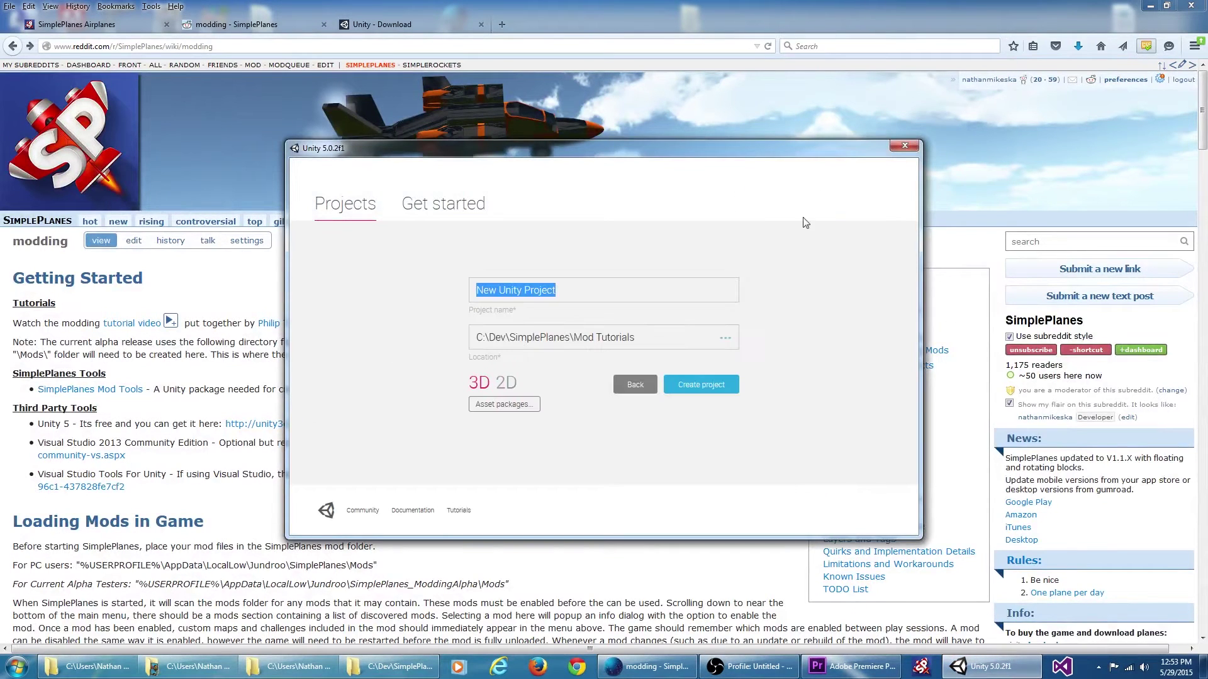
{"action": "key", "text": "Tab"}
{"action": "key", "text": "shift+Tab"}
{"action": "key", "text": "Home"}
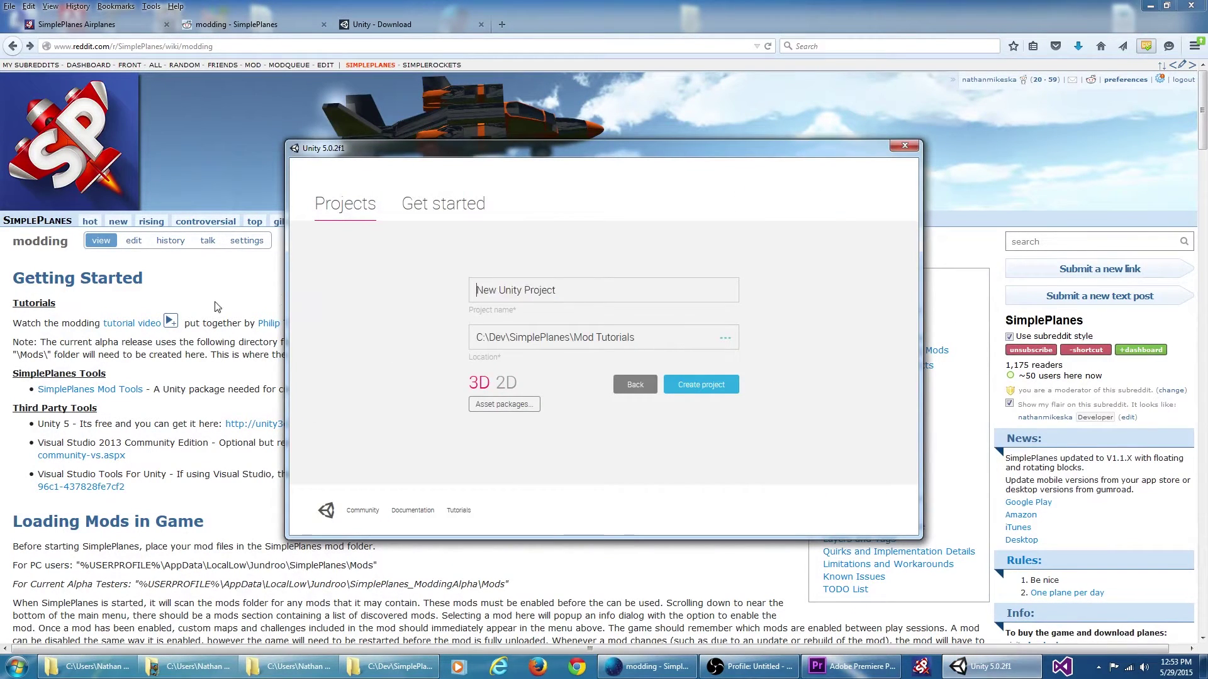
{"action": "key", "text": "shift+End"}
{"action": "type", "text": "HelloWorld"}
- Include the Visual Studio 2013 Tools asset package and create the project
{"action": "left_click", "coordinate": [502, 405]}
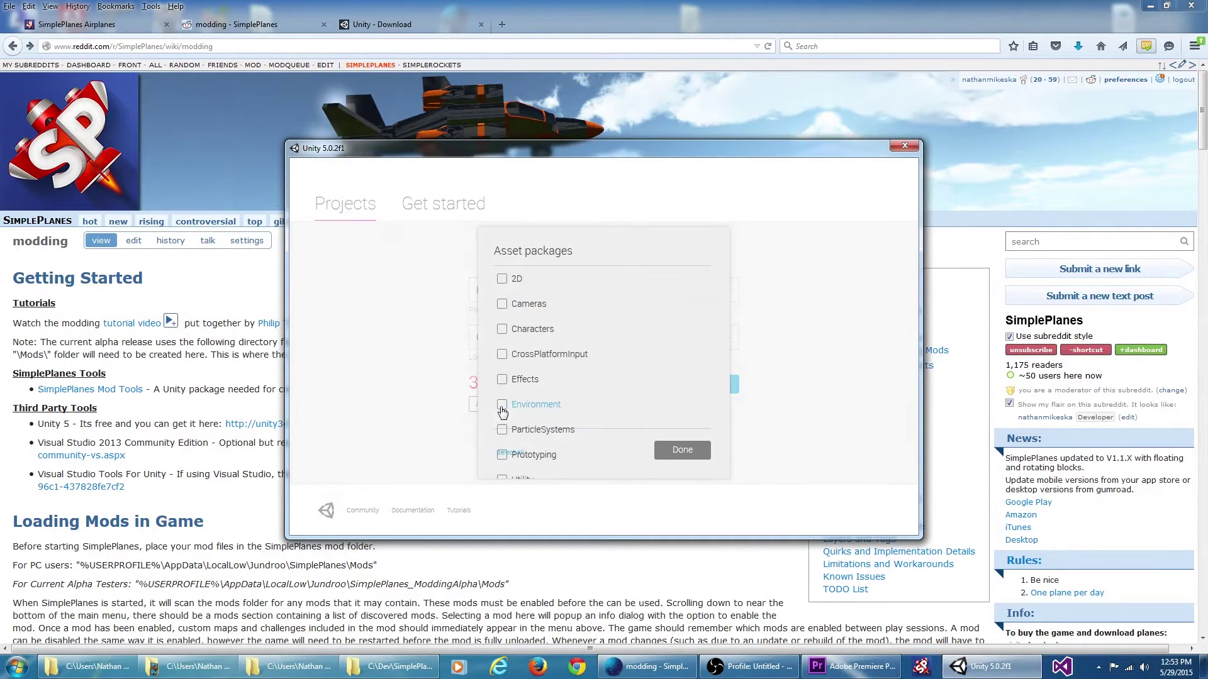
{"action": "scroll", "coordinate": [628, 346], "scroll_direction": "down", "scroll_amount": 3}
{"action": "left_click", "coordinate": [503, 419]}
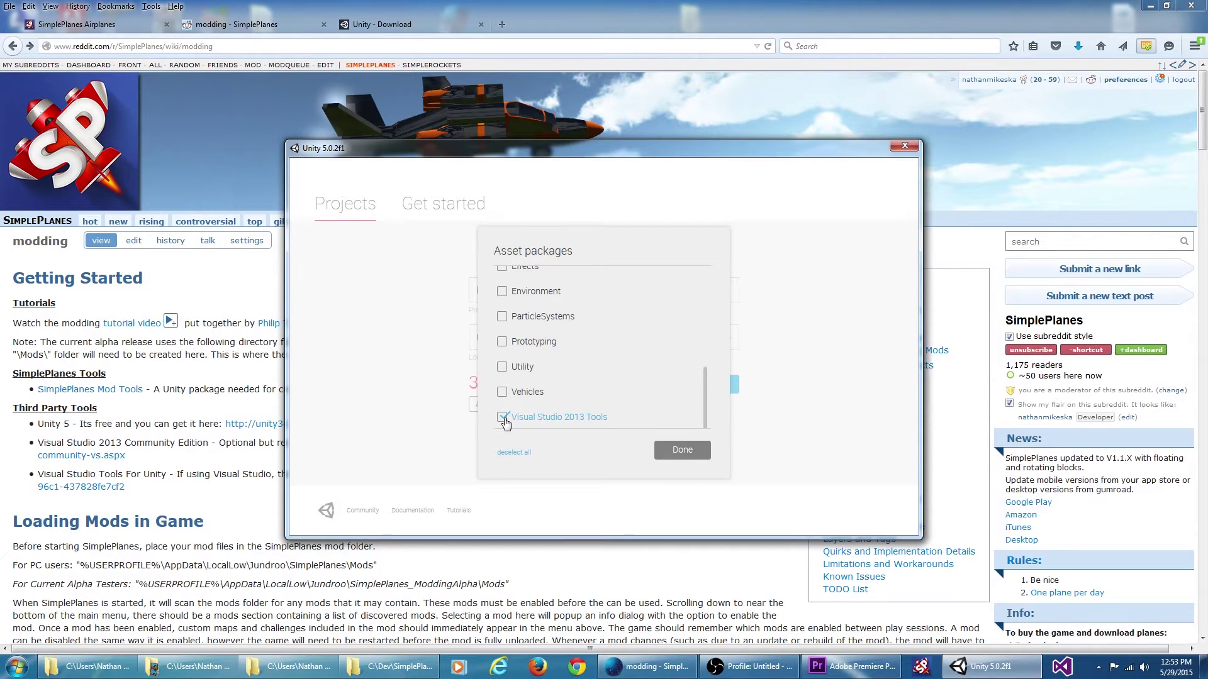
{"action": "left_click", "coordinate": [659, 451]}
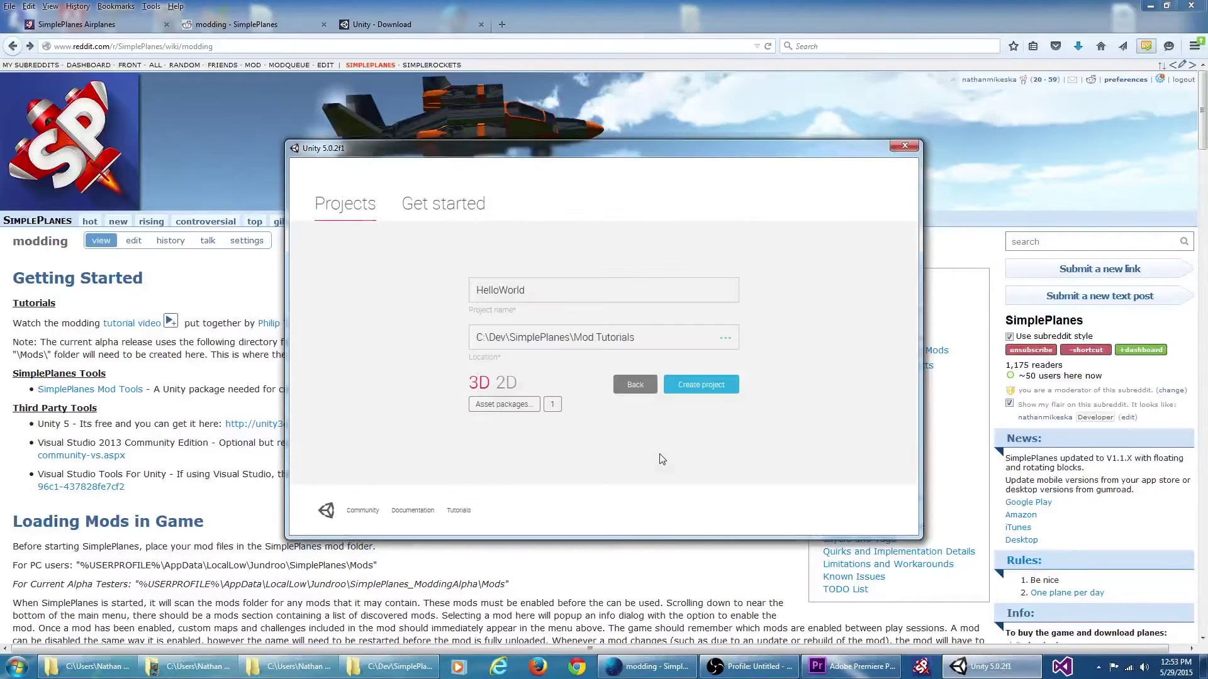
{"action": "left_click", "coordinate": [706, 385]}
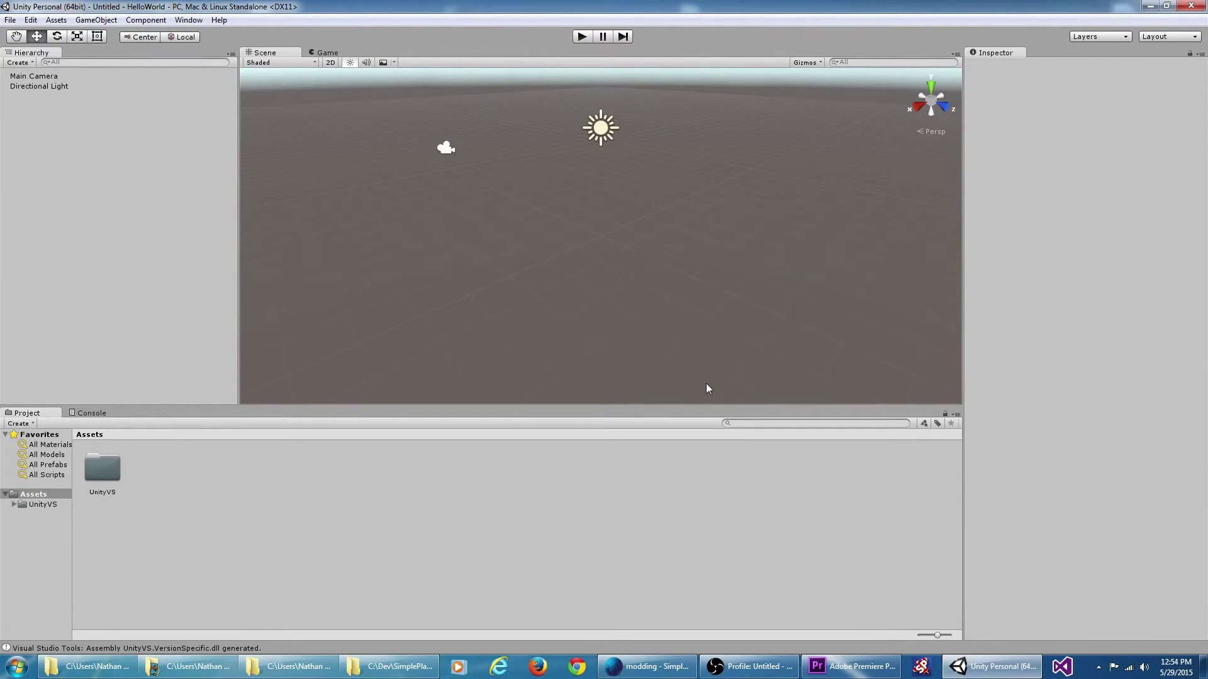
- Import all contents of SimplePlanes_ModTools.unitypackage as a custom package
{"action": "left_click", "coordinate": [50, 22]}
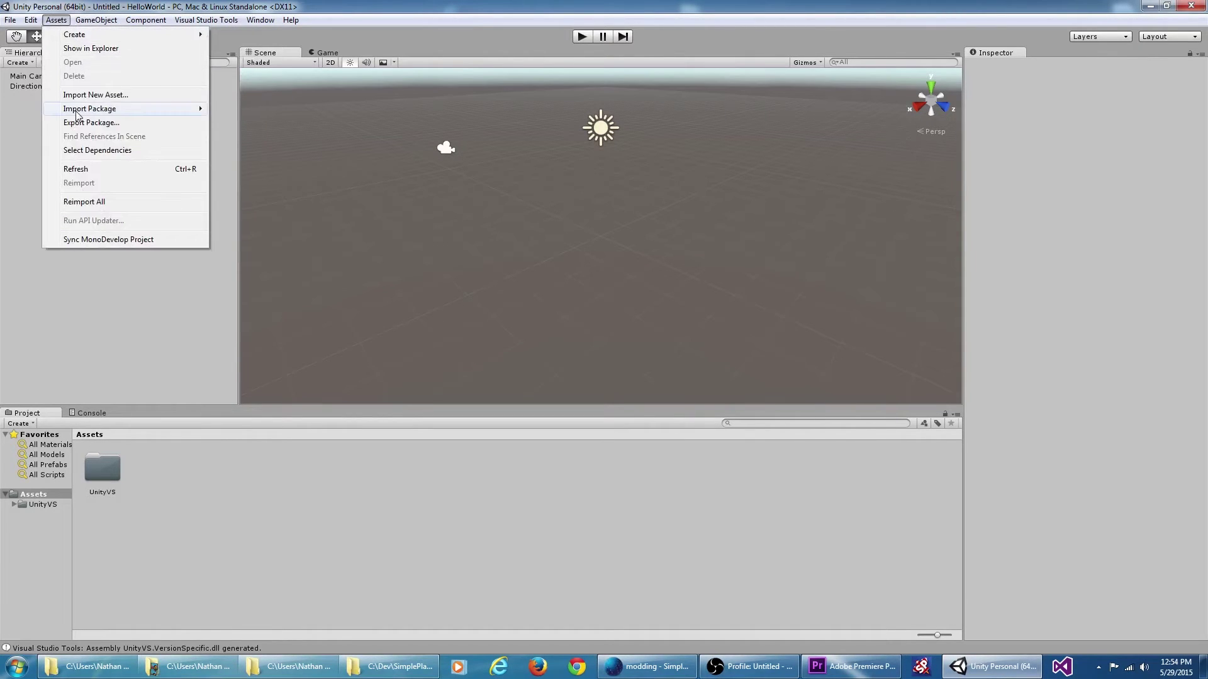
{"action": "mouse_move", "coordinate": [76, 114]}
{"action": "left_click", "coordinate": [265, 113]}
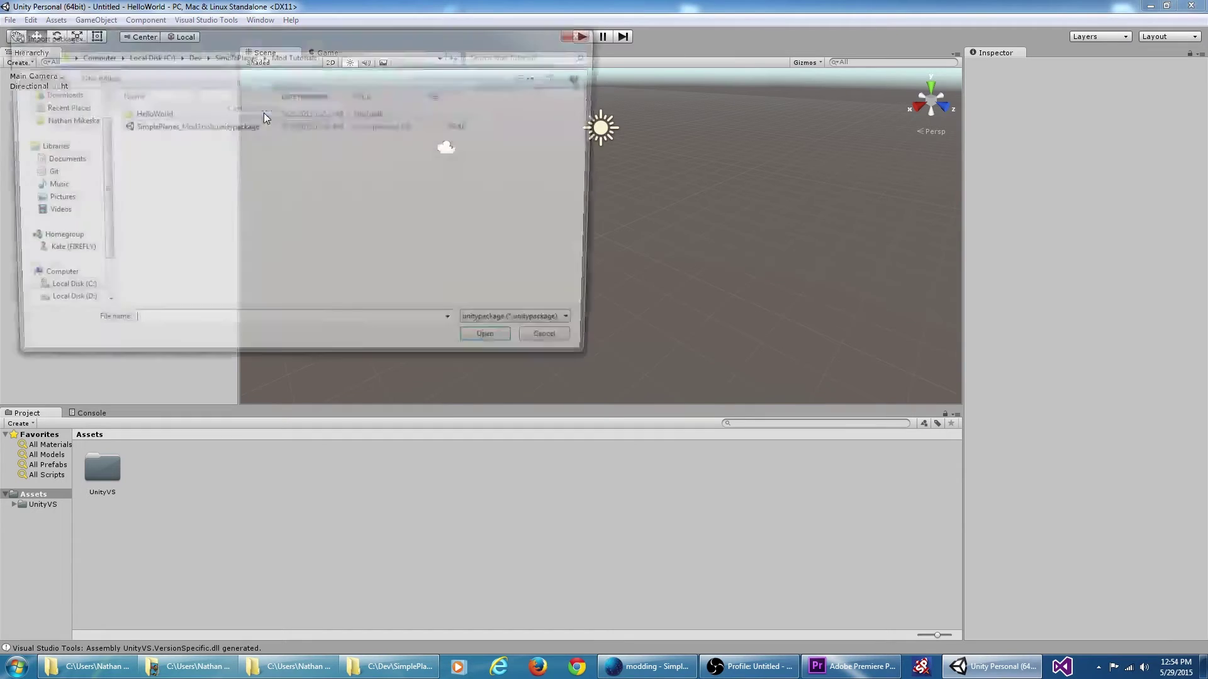
{"action": "double_click", "coordinate": [198, 129]}
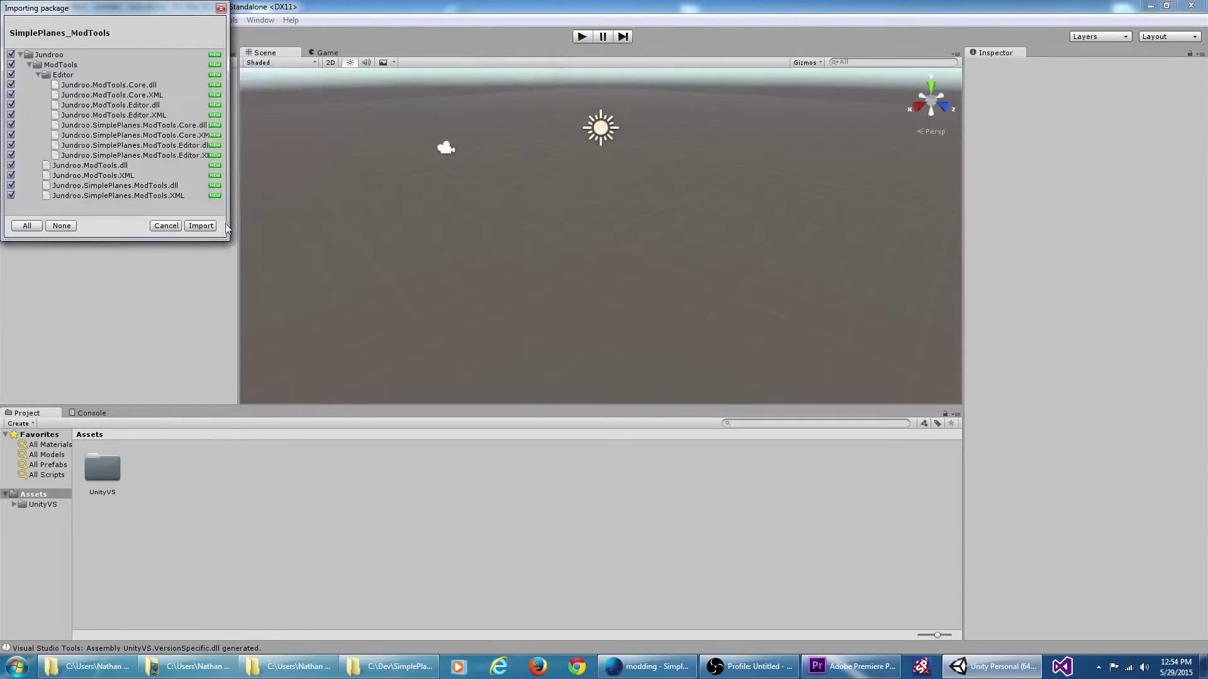
{"action": "left_click", "coordinate": [202, 228]}
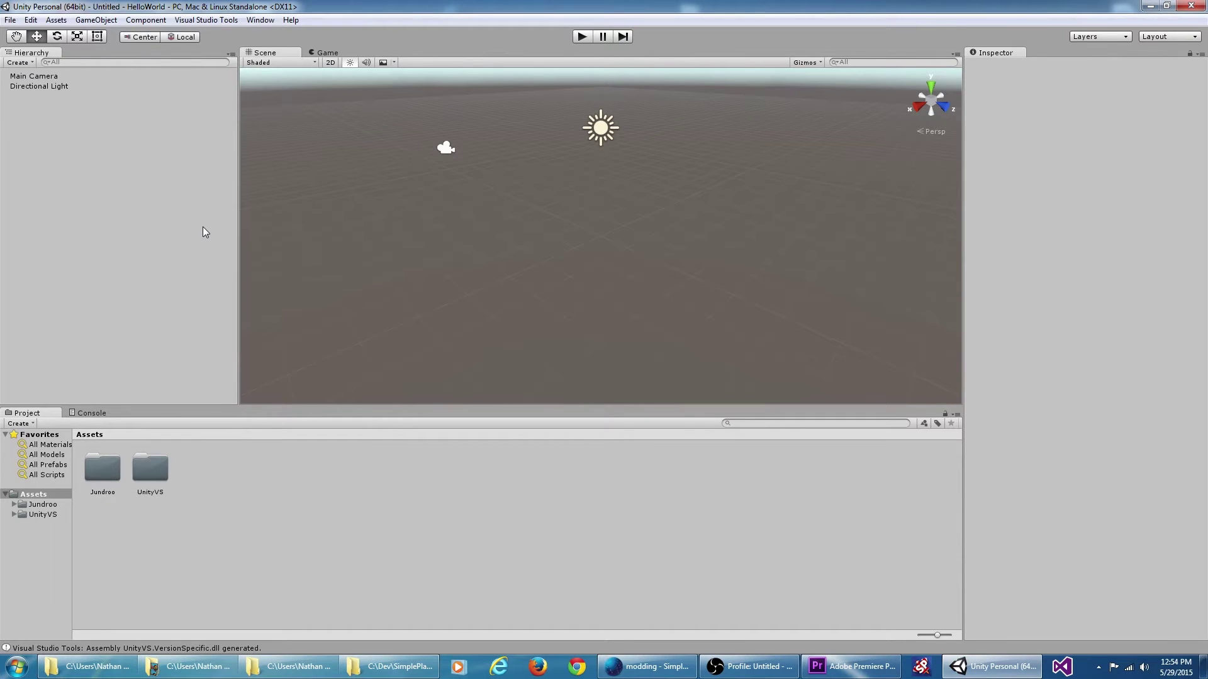
- Open the SimplePlanes Mod Builder Window and dock it beside the Inspector
{"action": "left_click", "coordinate": [337, 22]}
{"action": "mouse_move", "coordinate": [294, 24]}
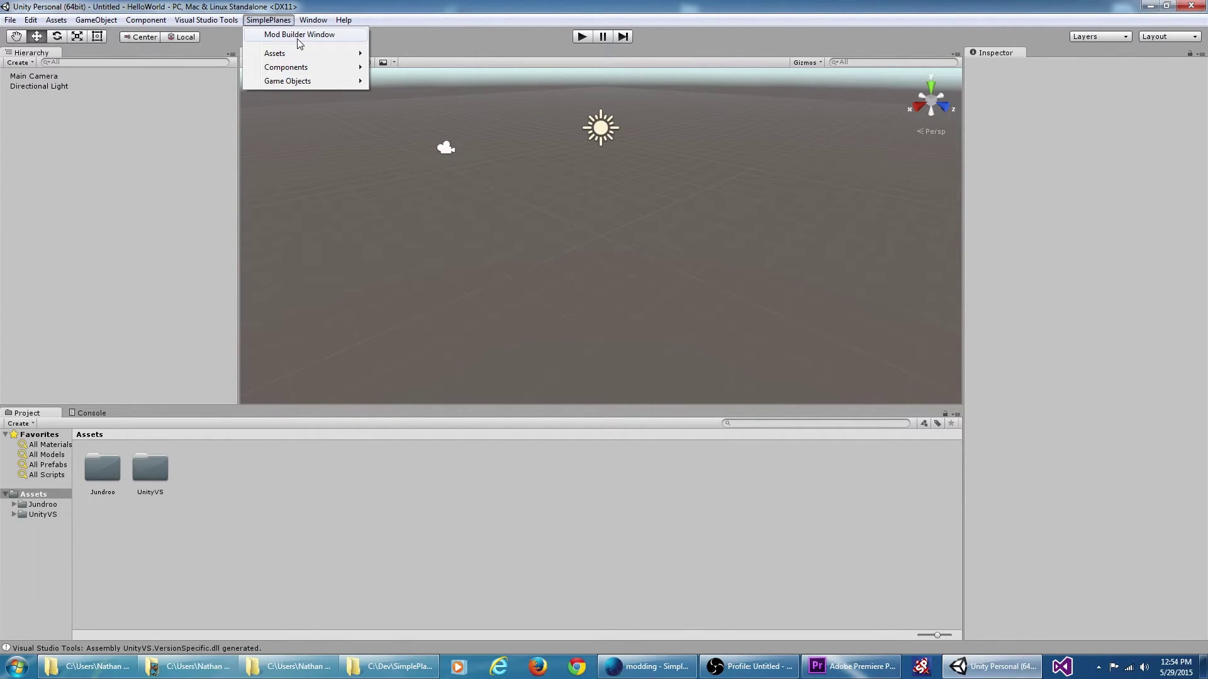
{"action": "left_click", "coordinate": [297, 39]}
{"action": "left_click_drag", "start_coordinate": [57, 13], "coordinate": [1046, 61]}
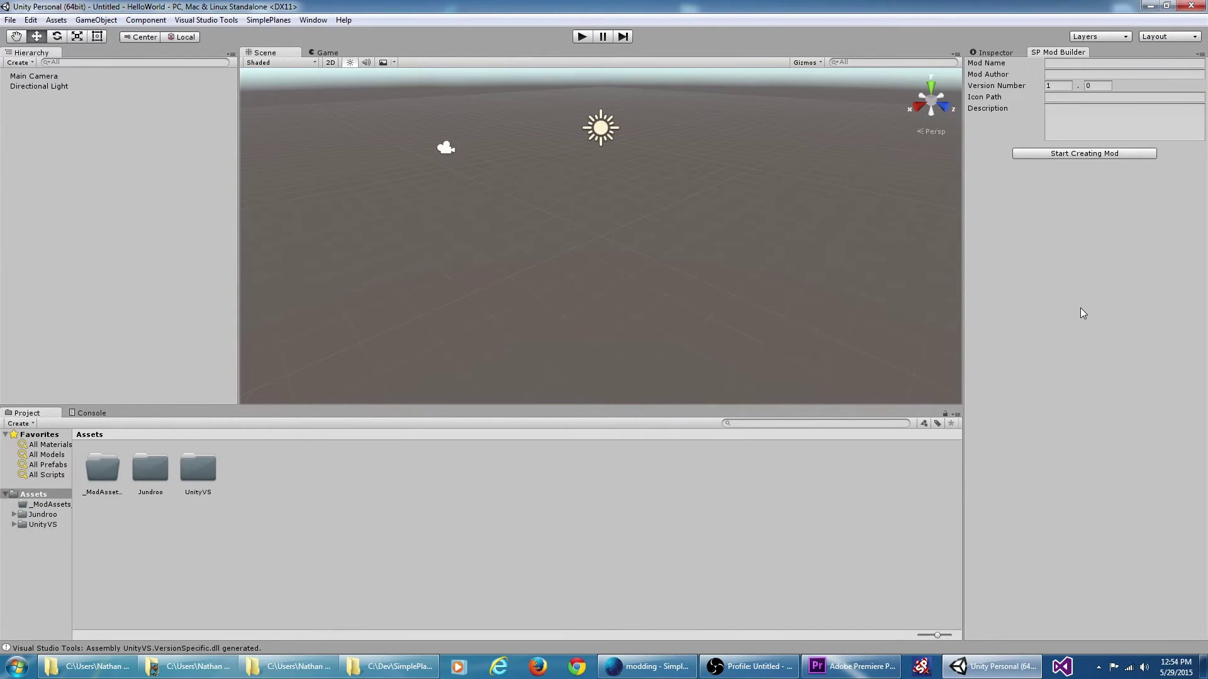
- Enter HelloWorldMod as the mod name and the author's name, then start creating the mod
{"action": "left_click", "coordinate": [1090, 63]}
{"action": "type", "text": "He"}
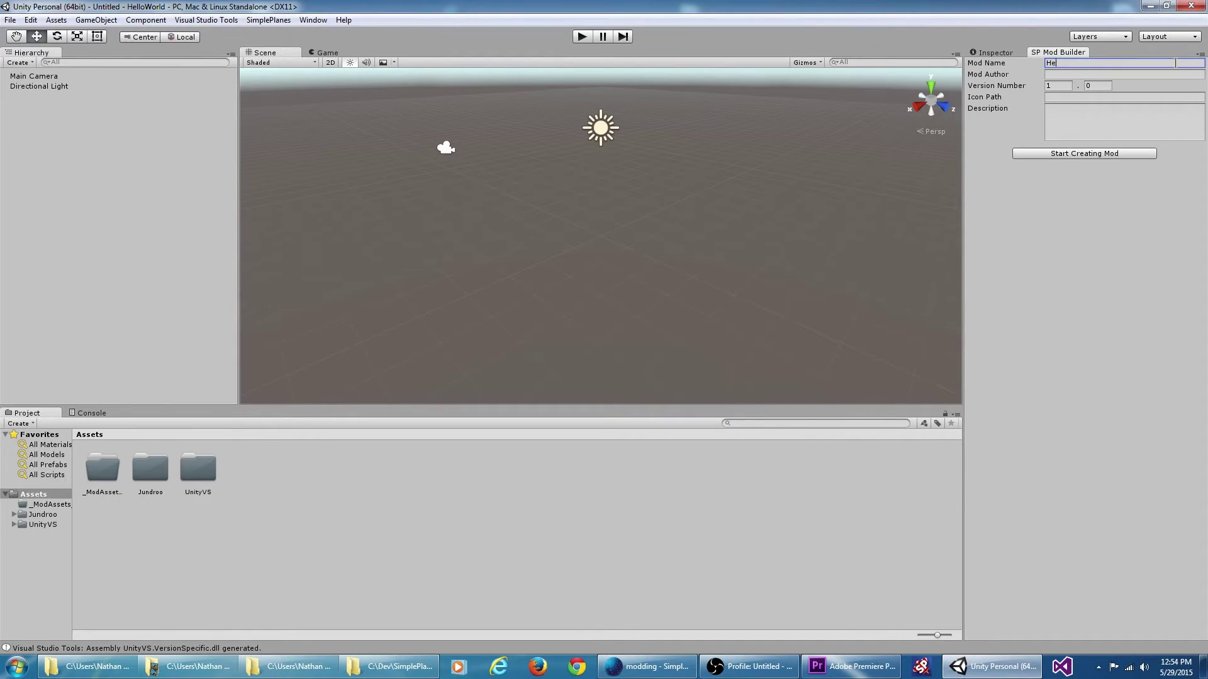
{"action": "type", "text": "lloWorld Mod"}
{"action": "key", "text": "Tab"}
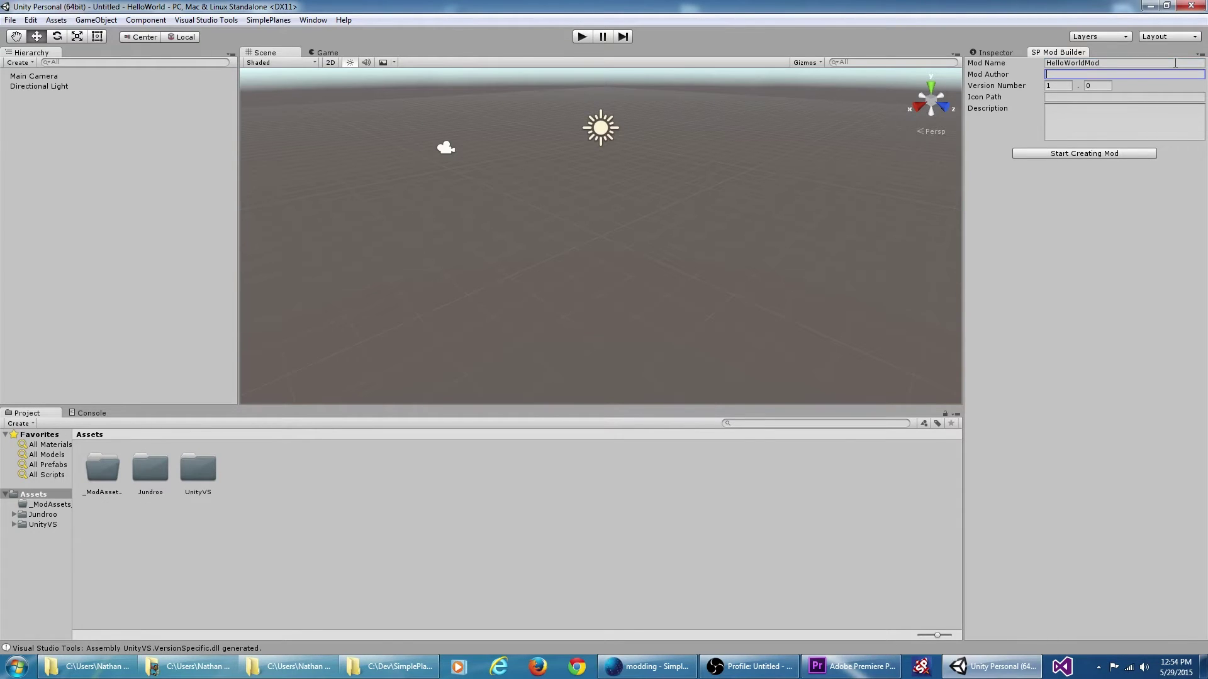
{"action": "type", "text": "Natha"}
{"action": "left_click", "coordinate": [1074, 157]}
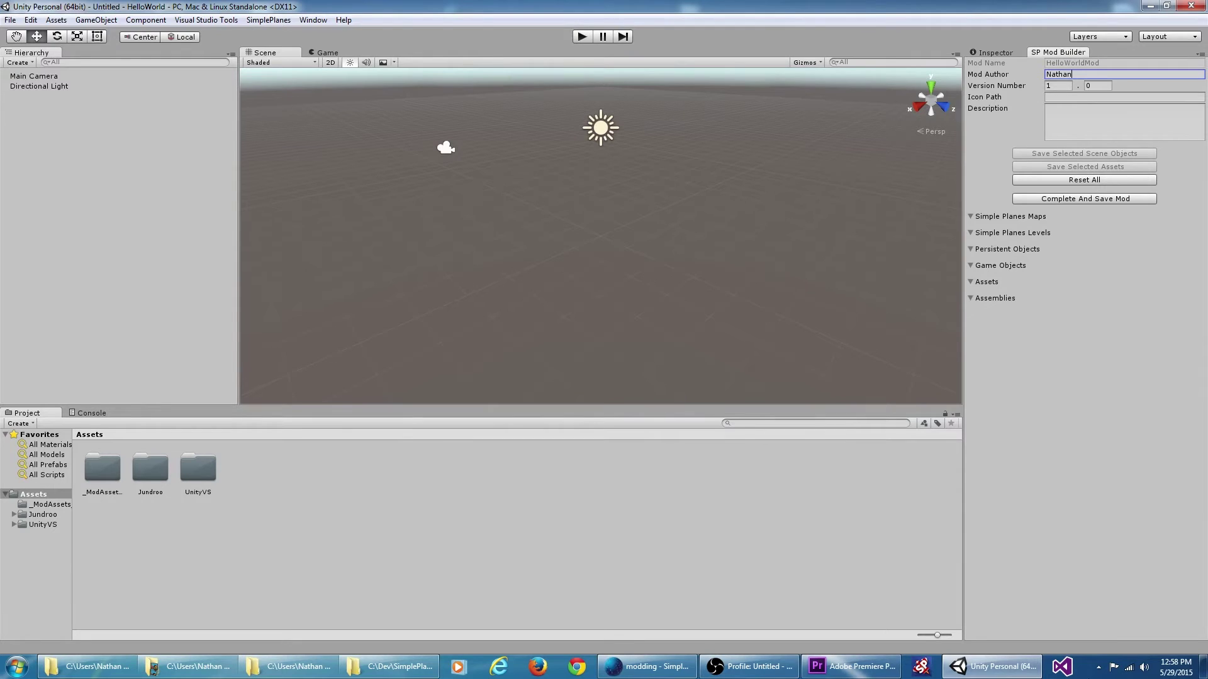
- Complete the mod and save it as HelloWorldMod.mod in the SimplePlanes Mods folder
{"action": "left_click", "coordinate": [1083, 200]}
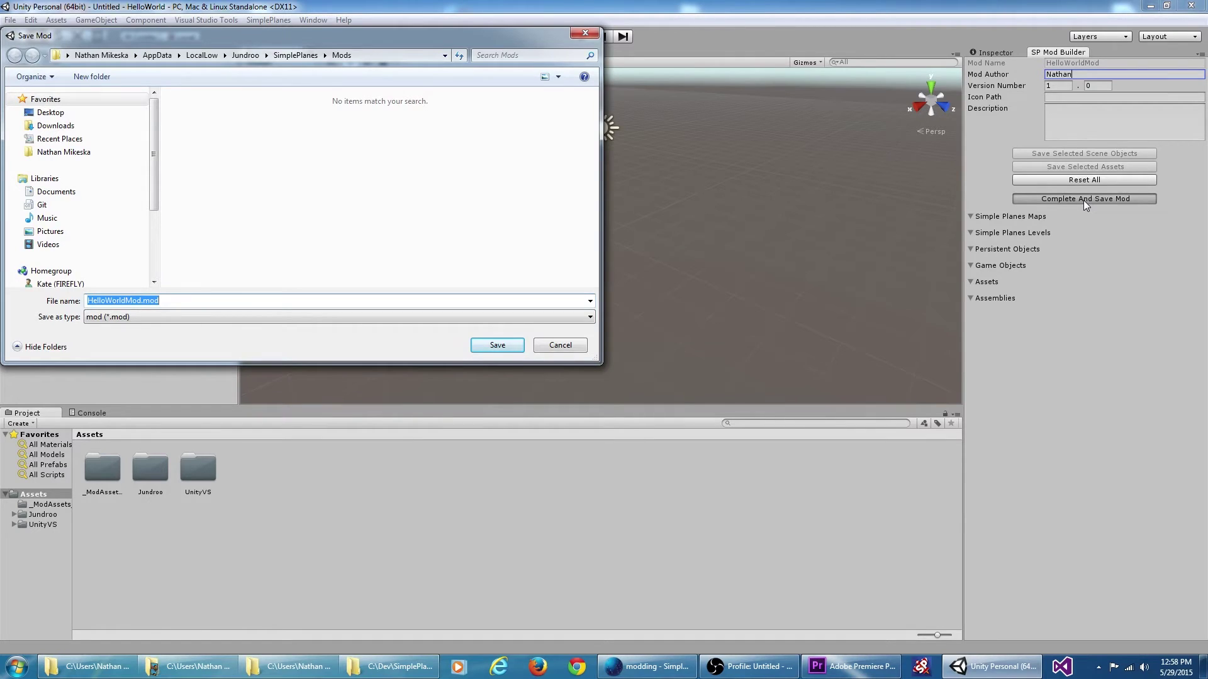
{"action": "left_click", "coordinate": [377, 57]}
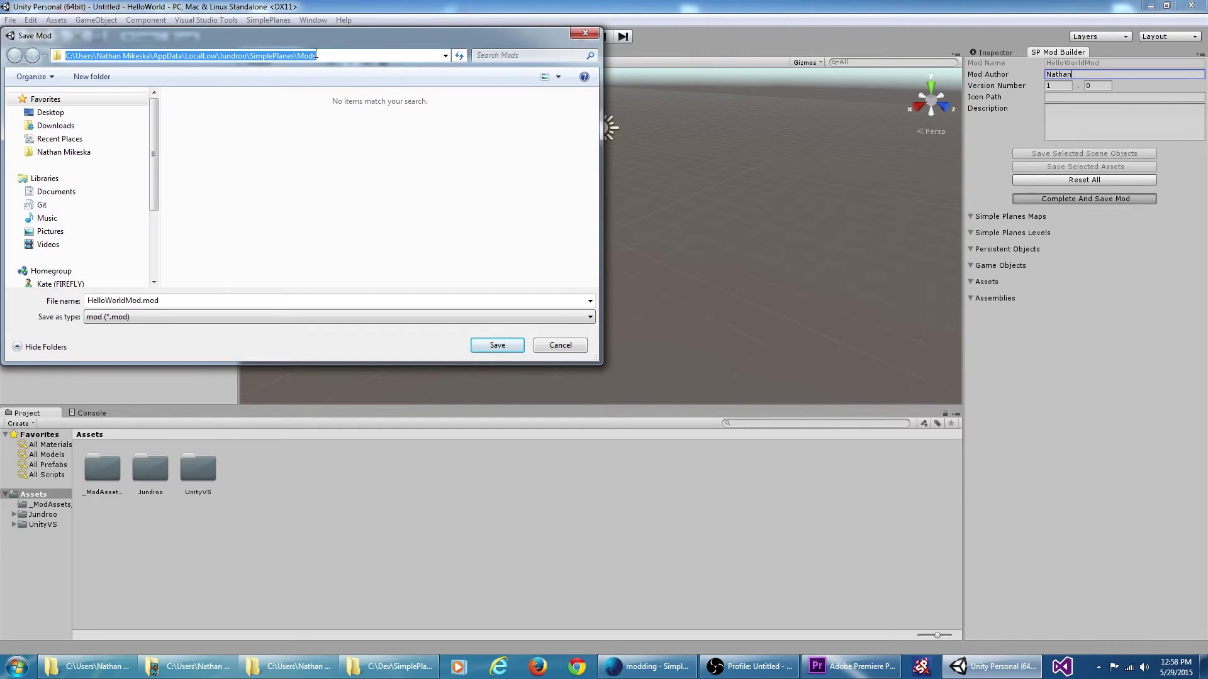
{"action": "left_click", "coordinate": [329, 142]}
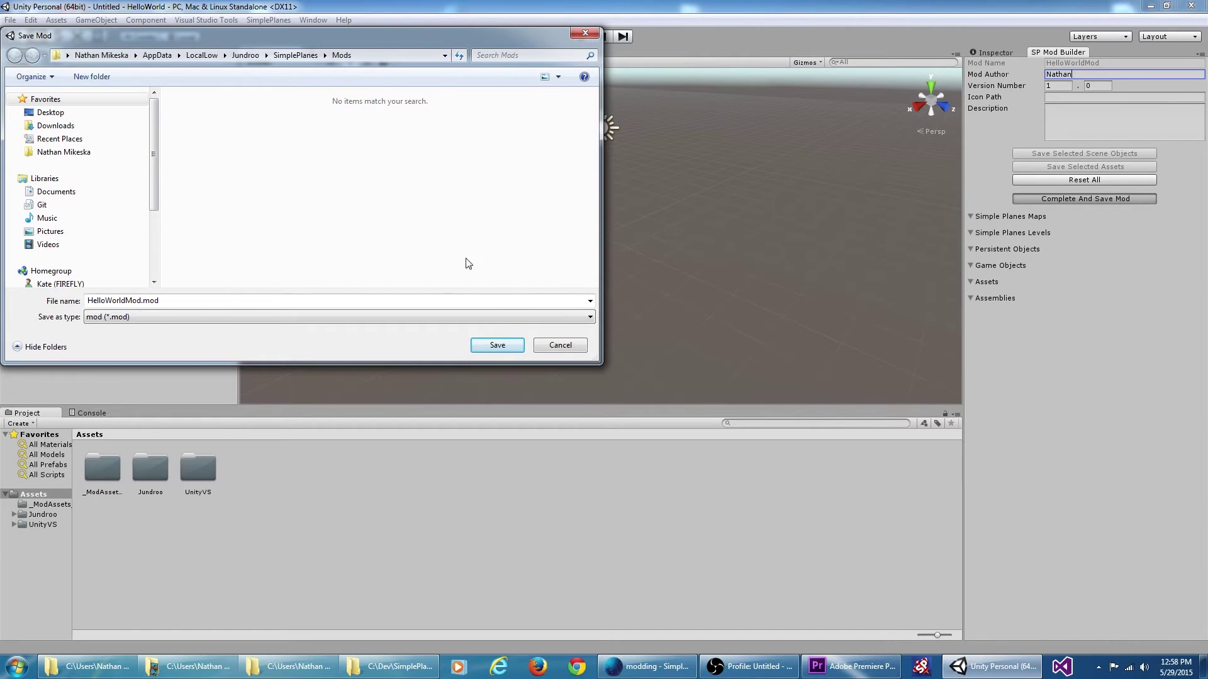
{"action": "left_click", "coordinate": [496, 345]}
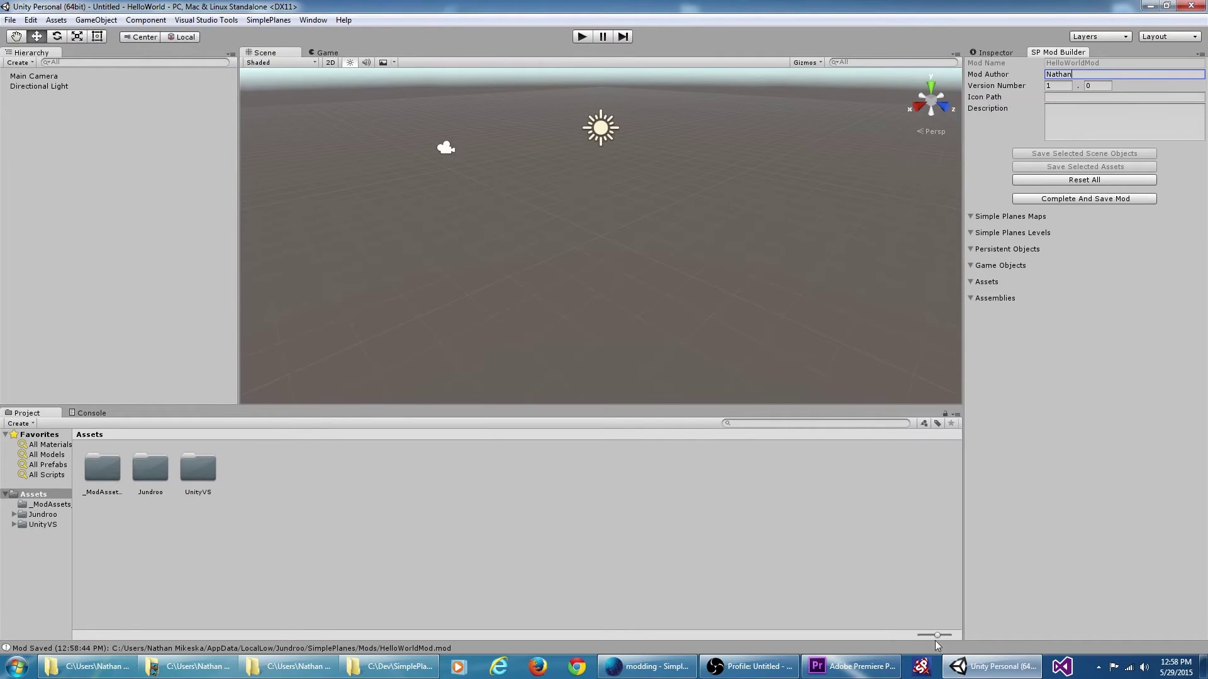
- In SimplePlanes, find HelloWorldMod under Mods and enable it, accepting the code warning
{"action": "left_click", "coordinate": [911, 666]}
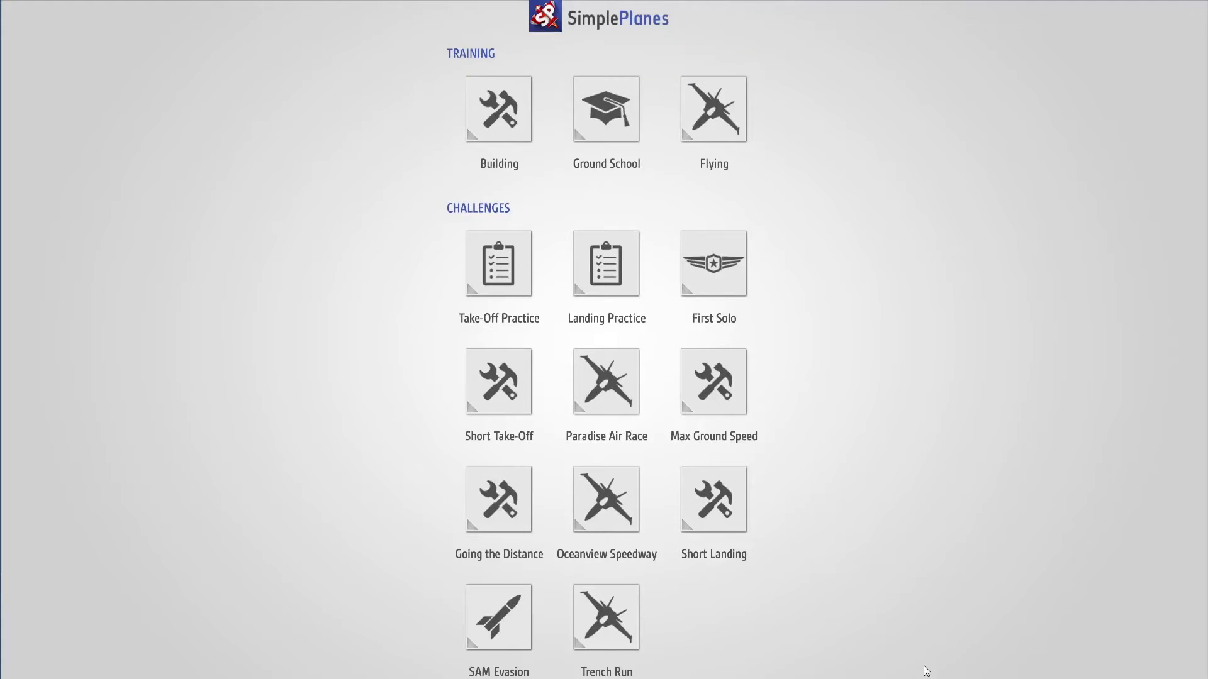
{"action": "left_click_drag", "start_coordinate": [912, 577], "coordinate": [857, 59]}
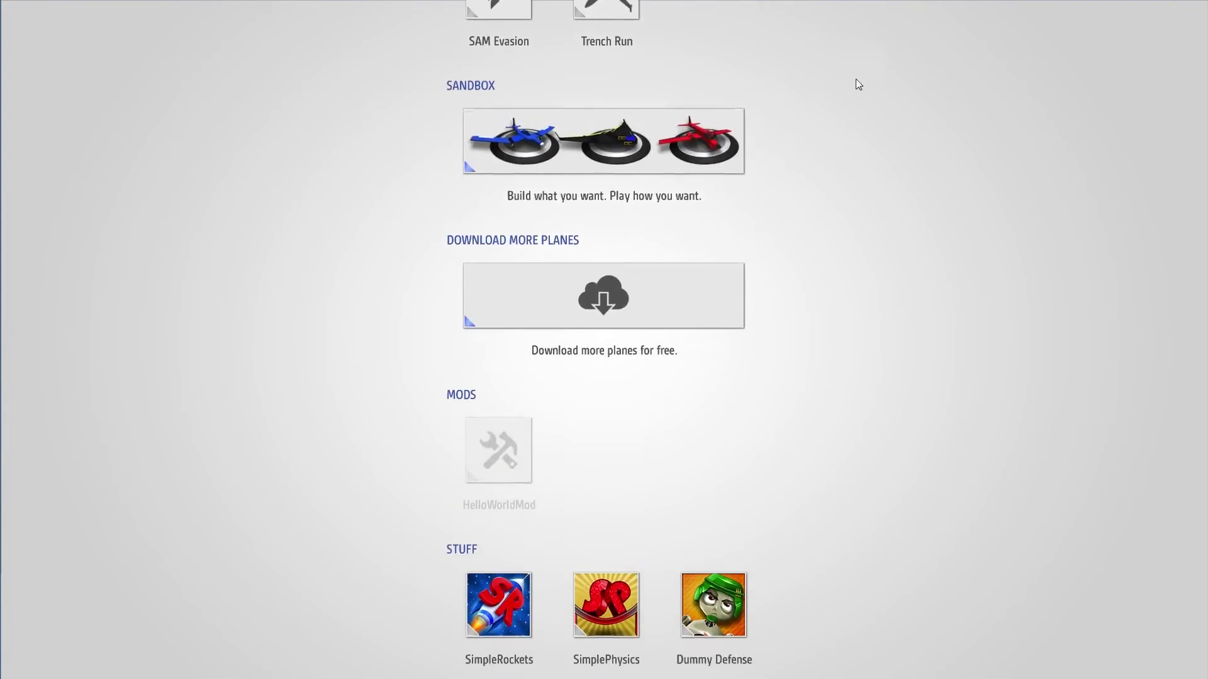
{"action": "left_click_drag", "start_coordinate": [887, 515], "coordinate": [877, 417]}
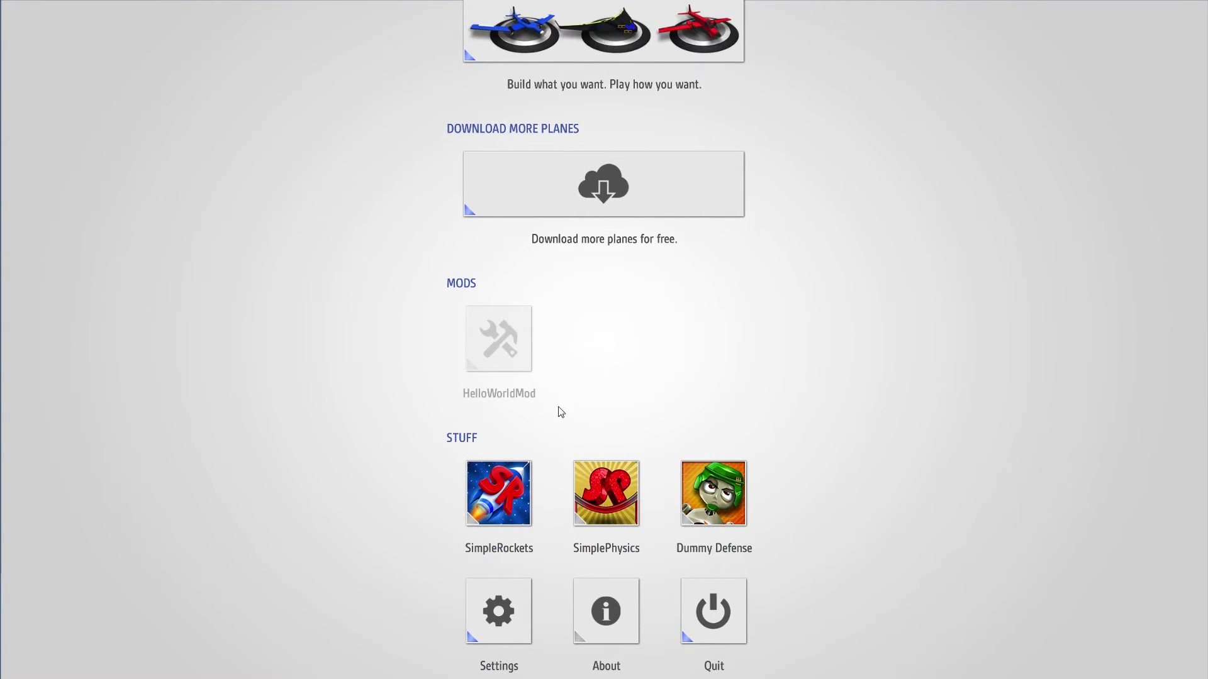
{"action": "left_click", "coordinate": [483, 351]}
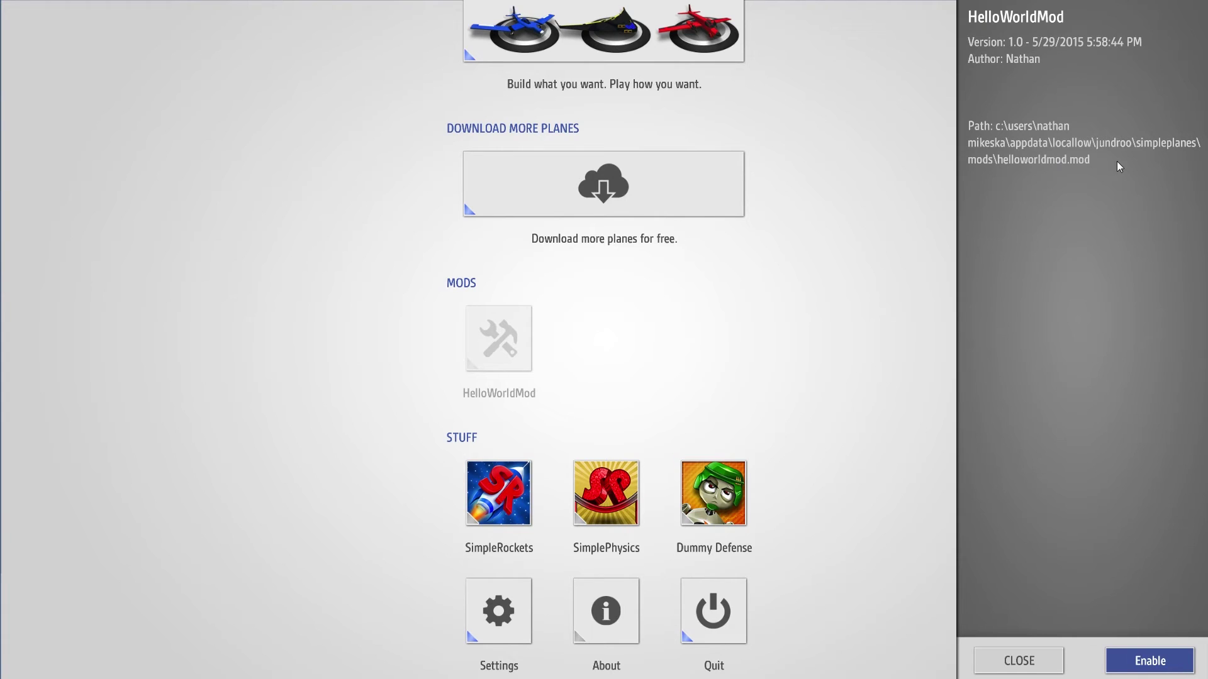
{"action": "left_click", "coordinate": [1148, 661]}
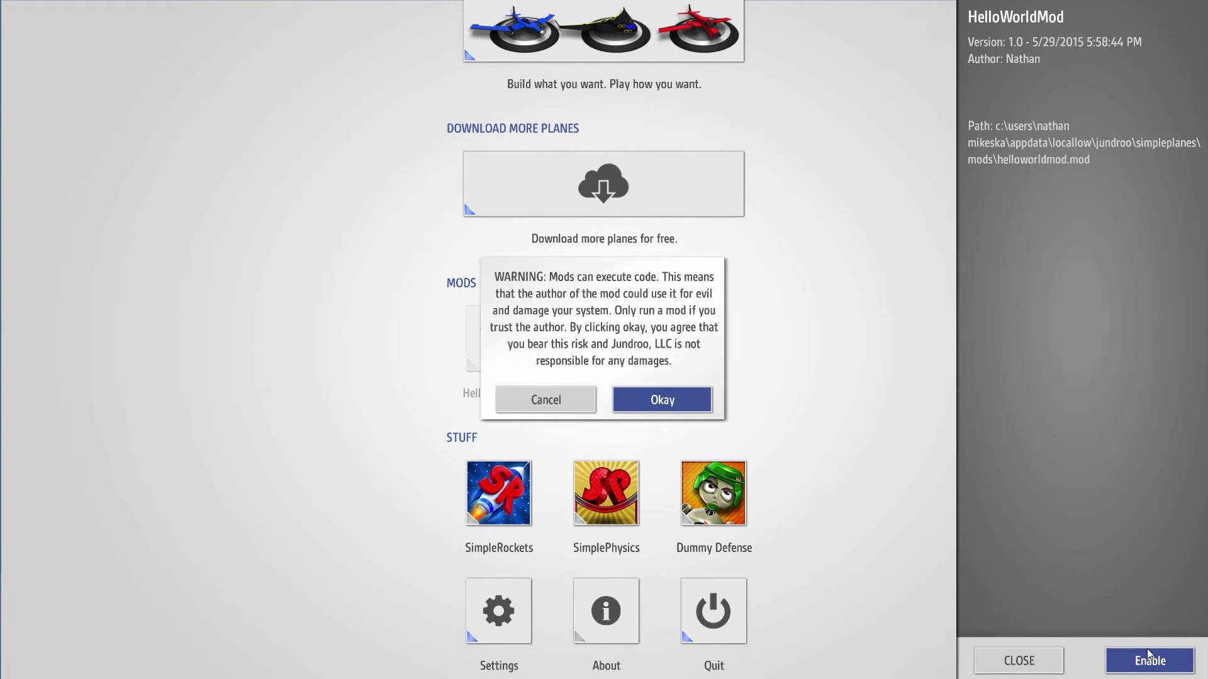
{"action": "left_click", "coordinate": [686, 397]}
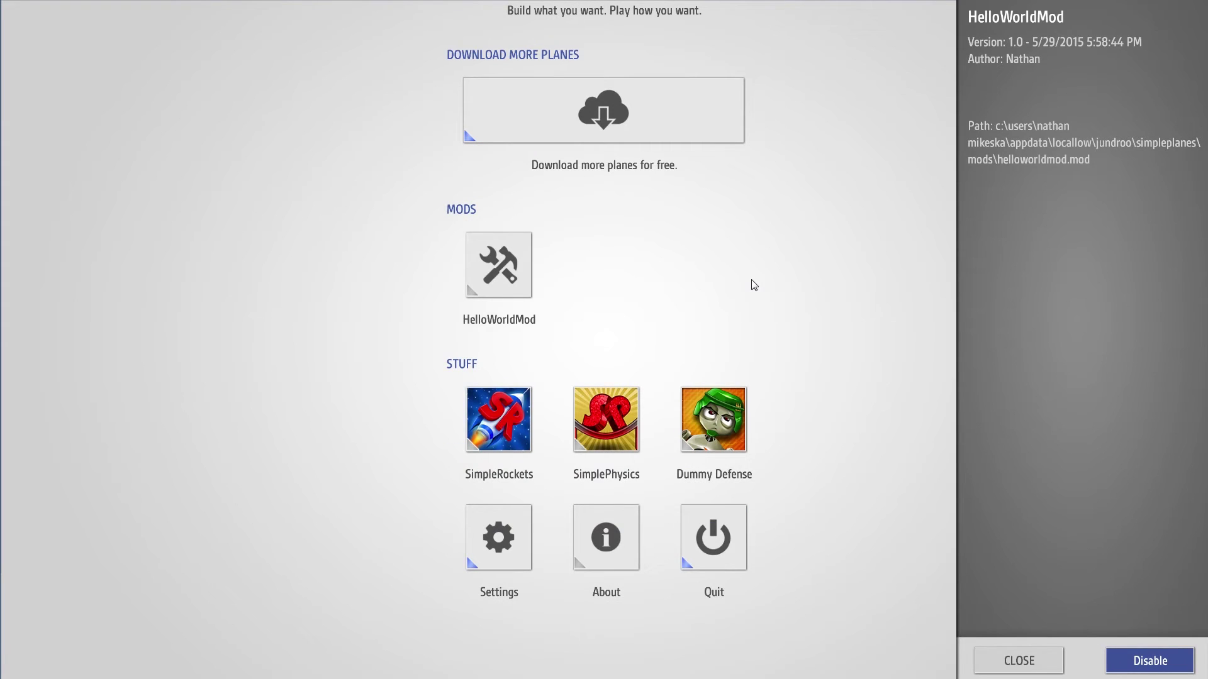
- Close the mod details panel and quit SimplePlanes
{"action": "scroll", "coordinate": [755, 285], "scroll_direction": "up", "scroll_amount": 5}
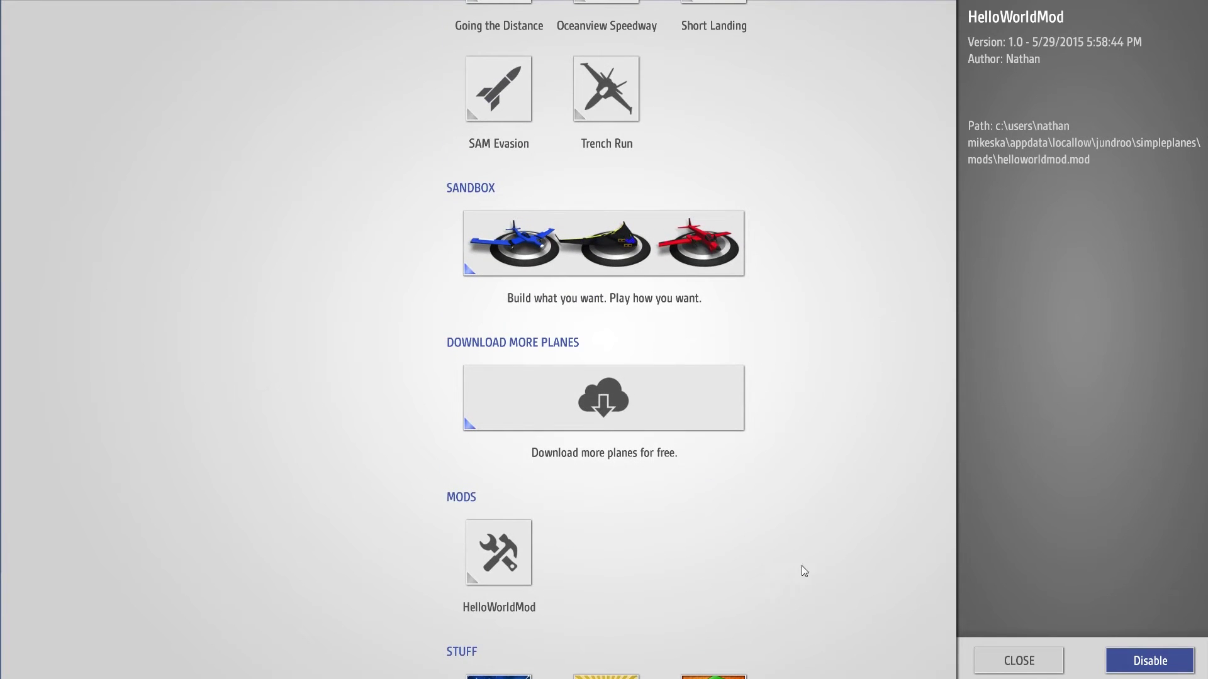
{"action": "left_click", "coordinate": [1019, 661]}
{"action": "scroll", "coordinate": [919, 118], "scroll_direction": "down", "scroll_amount": 10}
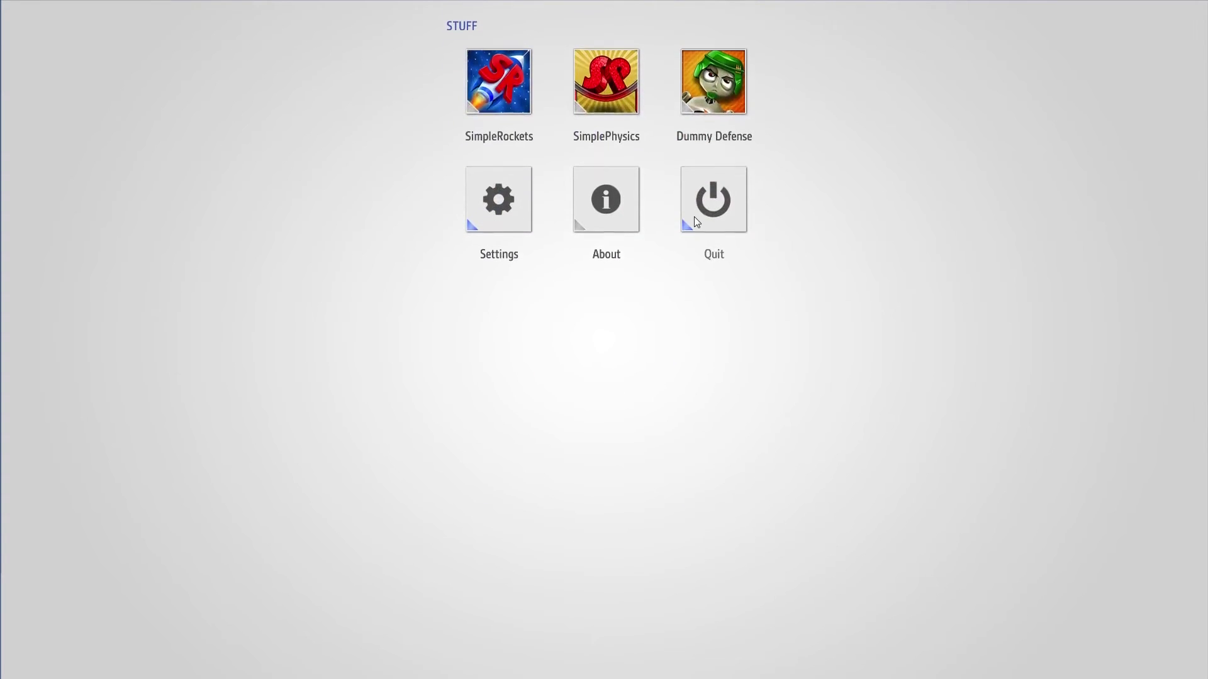
{"action": "left_click", "coordinate": [693, 216]}
{"action": "left_click", "coordinate": [1150, 668]}
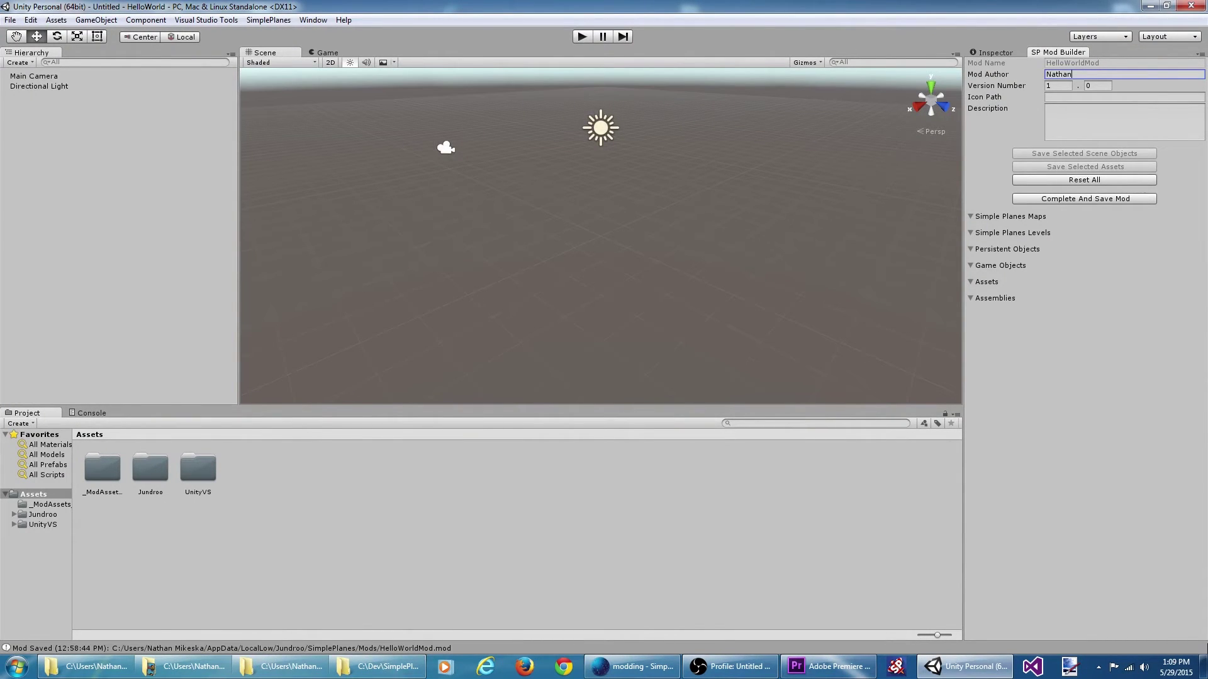
- Enter 'This is a test mod' as the mod description, then bring up Paint.NET
{"action": "left_click", "coordinate": [1097, 115]}
{"action": "type", "text": "This is a test mod."}
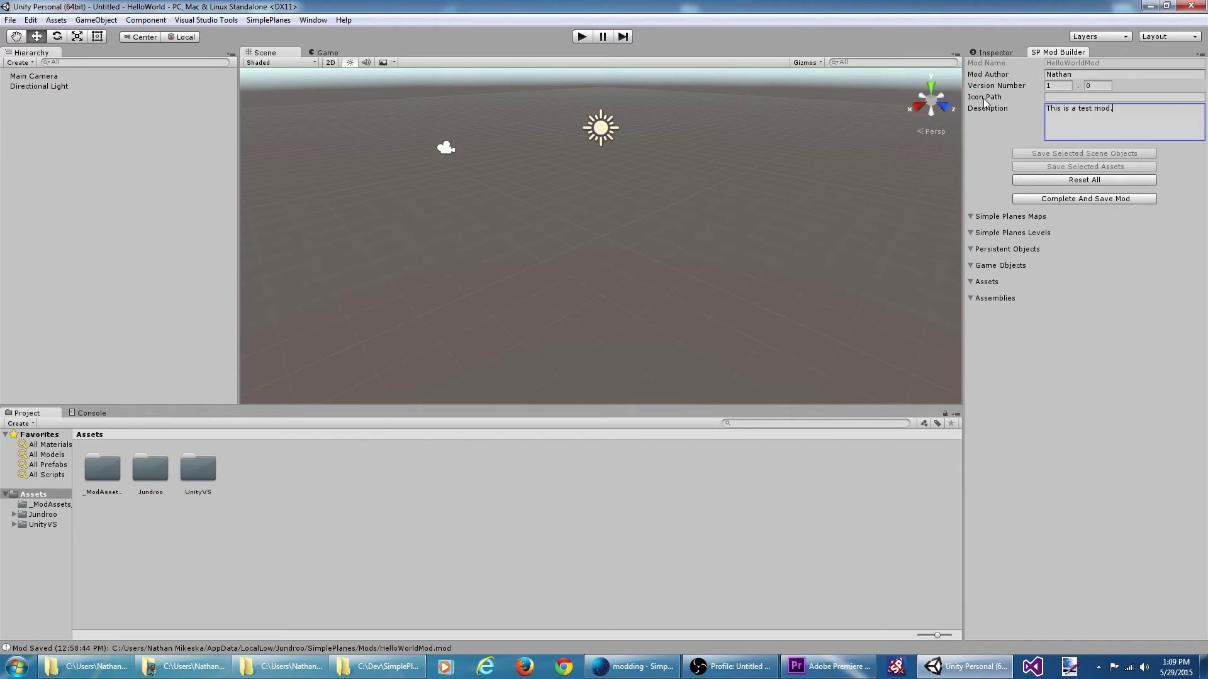
{"action": "mouse_move", "coordinate": [984, 101]}
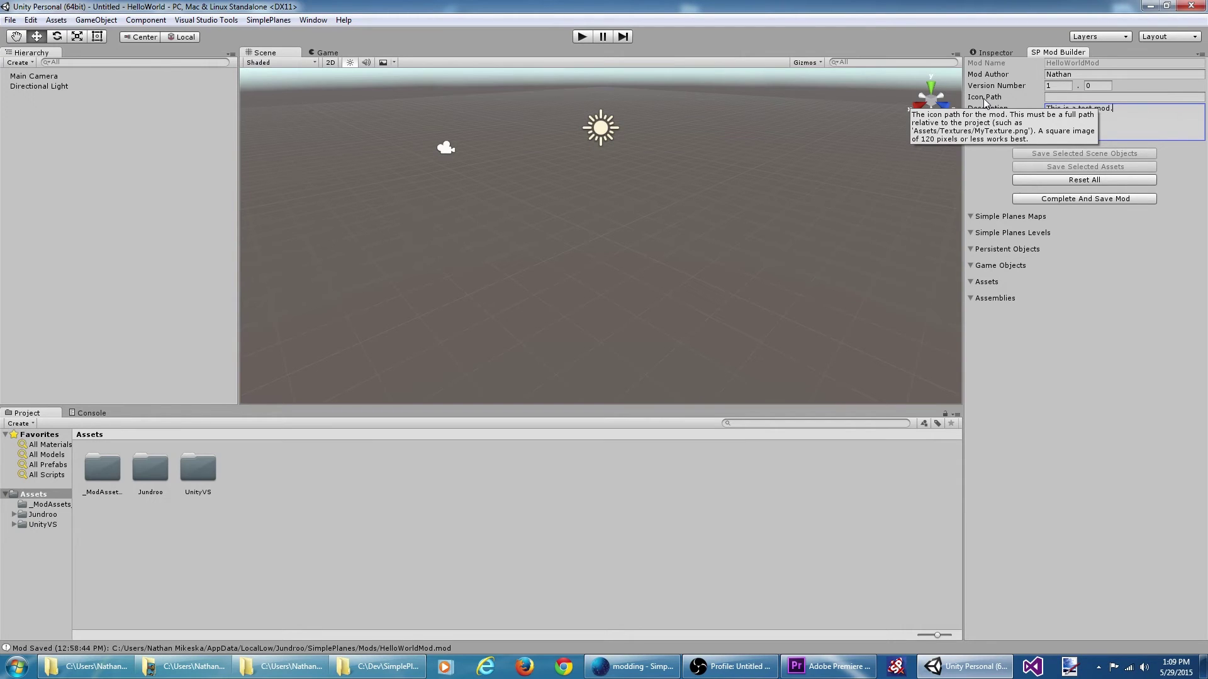
{"action": "left_click", "coordinate": [1066, 665]}
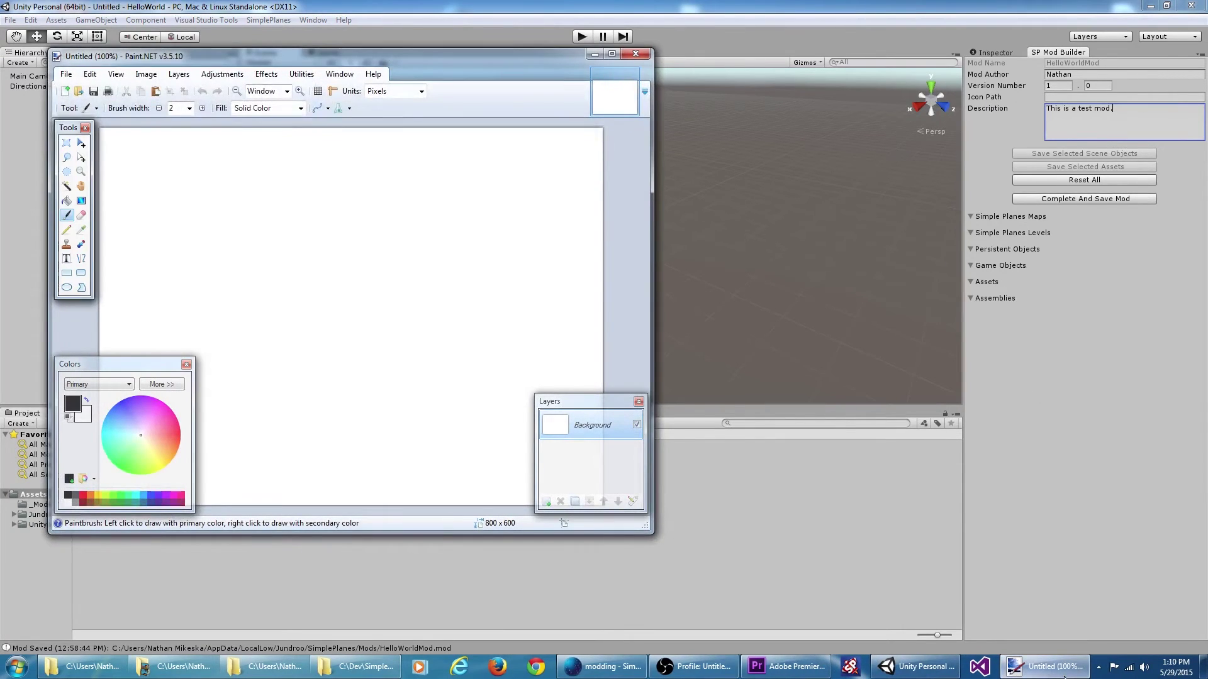
- Resize the blank image to 120 x 120 pixels and scribble black paintbrush strokes on it
{"action": "left_click", "coordinate": [146, 73]}
{"action": "left_click", "coordinate": [165, 102]}
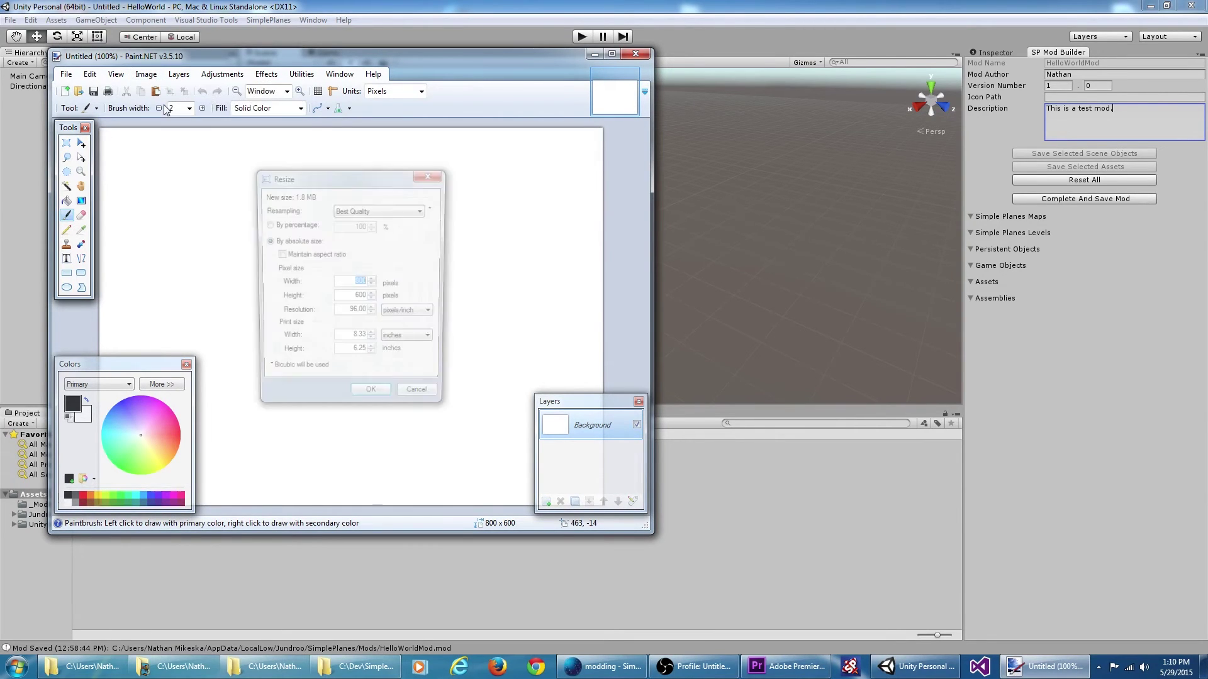
{"action": "type", "text": "120"}
{"action": "key", "text": "Tab"}
{"action": "type", "text": "120"}
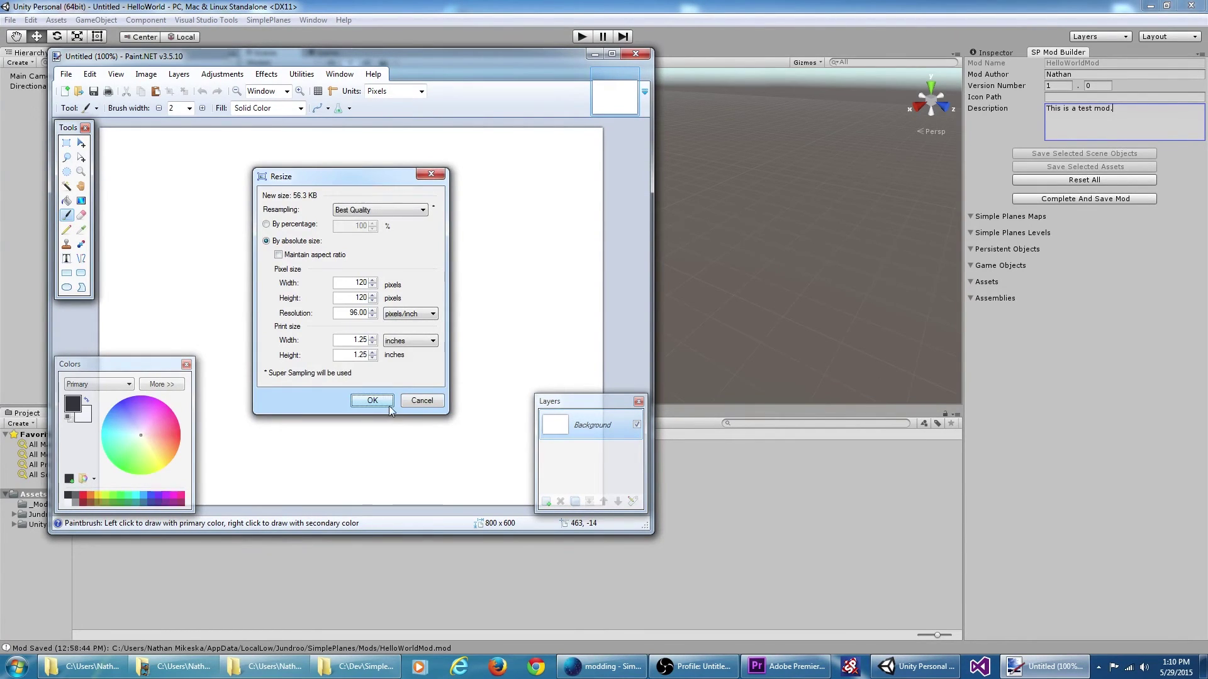
{"action": "key", "text": "Return"}
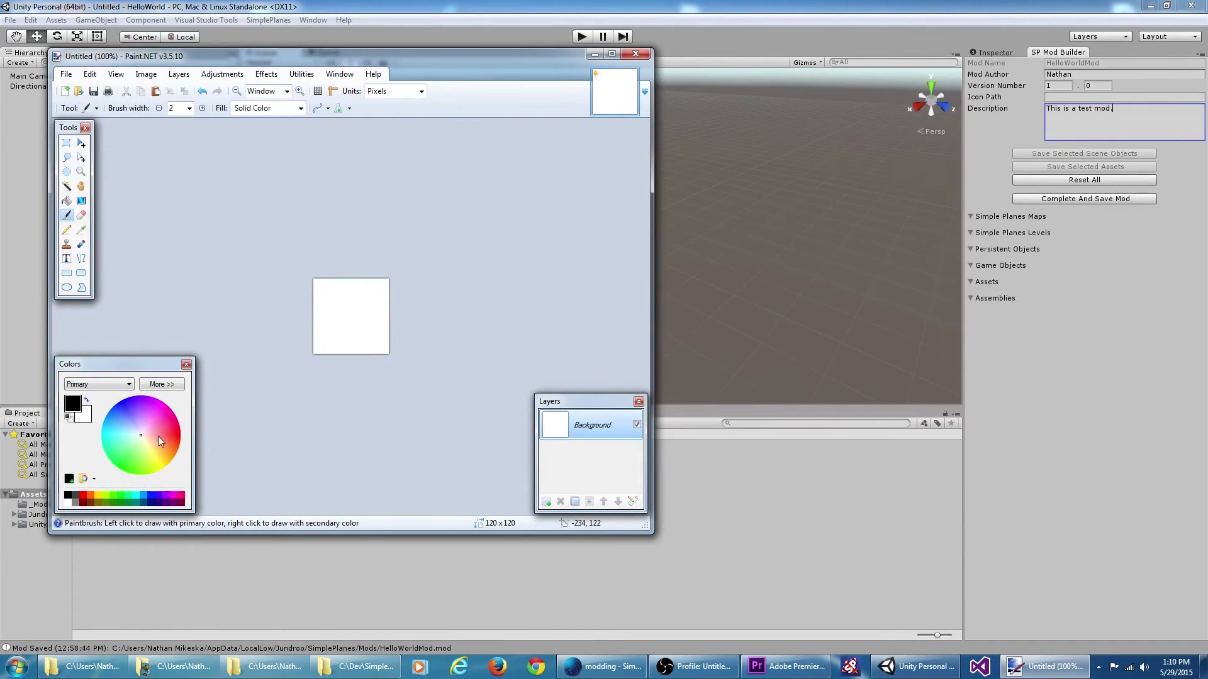
{"action": "mouse_move", "coordinate": [318, 334]}
{"action": "left_mouse_down"}
{"action": "mouse_move", "coordinate": [358, 304]}
{"action": "mouse_move", "coordinate": [353, 327]}
{"action": "mouse_move", "coordinate": [371, 314]}
{"action": "mouse_move", "coordinate": [339, 374]}
{"action": "mouse_move", "coordinate": [383, 287]}
{"action": "mouse_move", "coordinate": [323, 302]}
{"action": "mouse_move", "coordinate": [362, 339]}
{"action": "mouse_move", "coordinate": [384, 330]}
{"action": "left_mouse_up"}
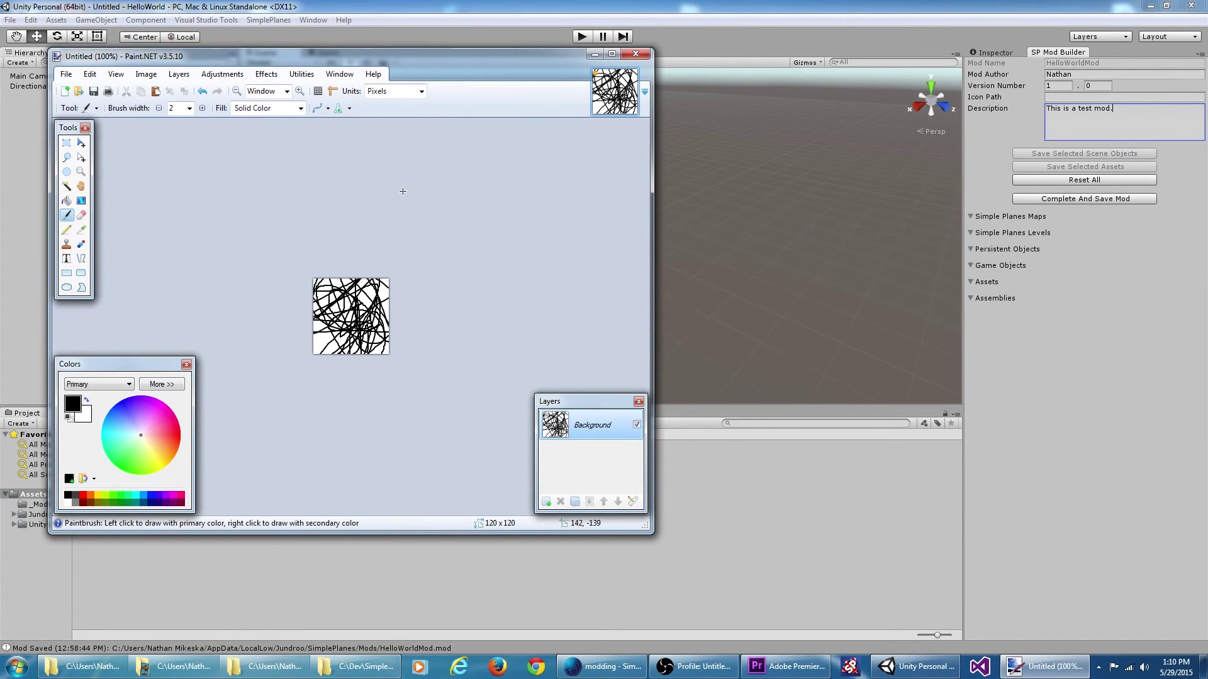
- In Save As, create a new Textures folder inside HelloWorld/Assets
{"action": "left_click", "coordinate": [66, 74]}
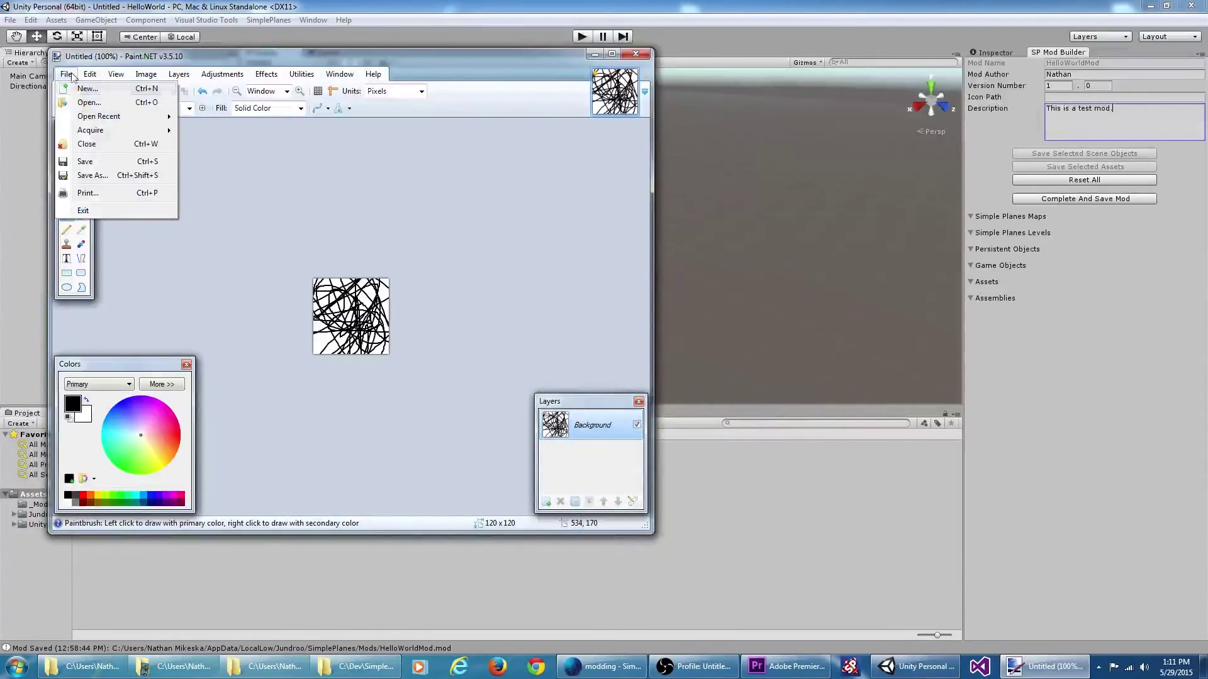
{"action": "left_click", "coordinate": [82, 176]}
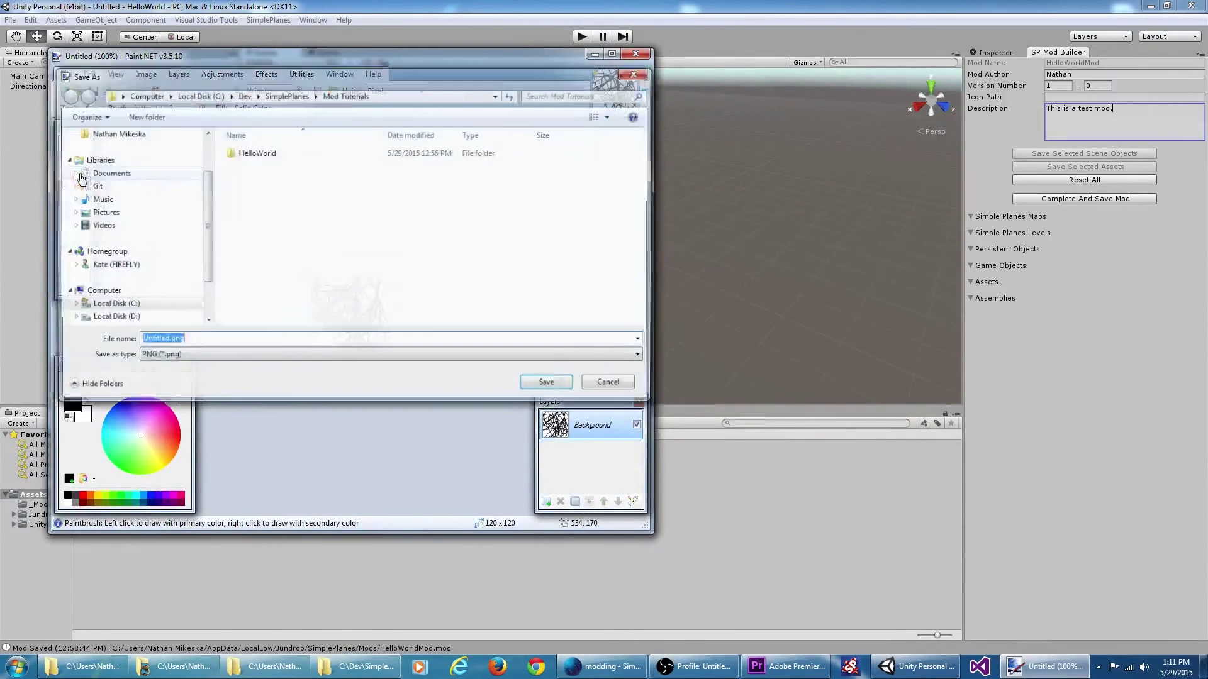
{"action": "double_click", "coordinate": [280, 154]}
{"action": "double_click", "coordinate": [278, 154]}
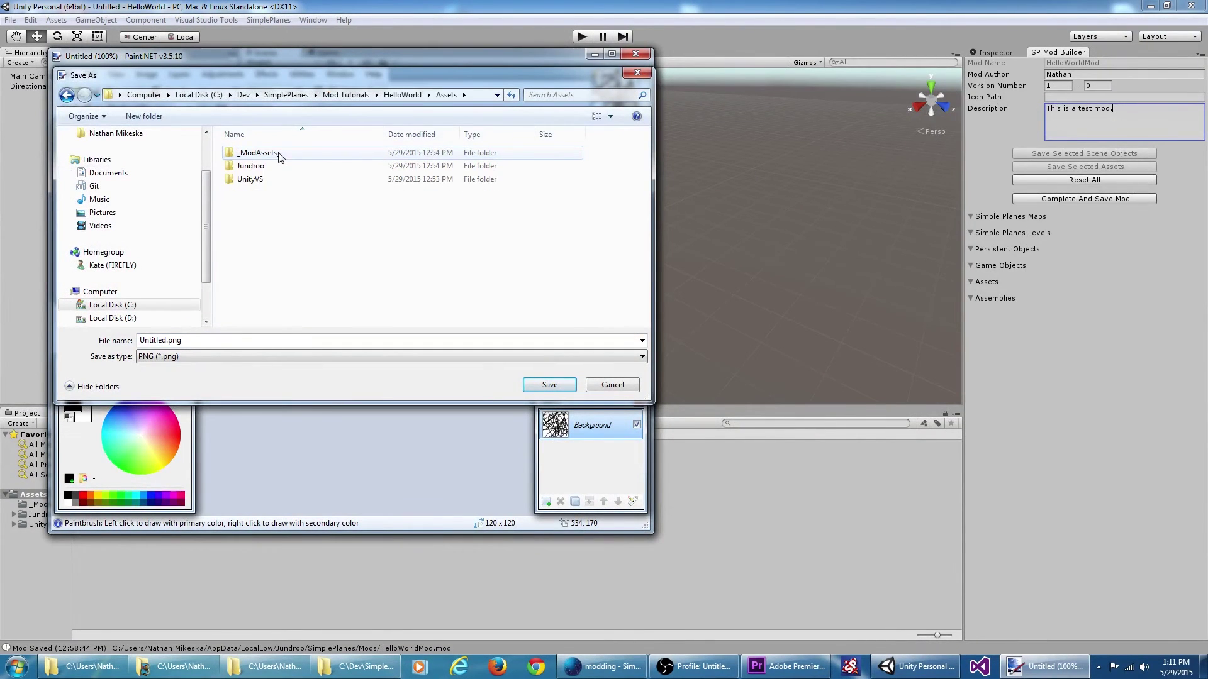
{"action": "right_click", "coordinate": [291, 201]}
{"action": "mouse_move", "coordinate": [409, 433]}
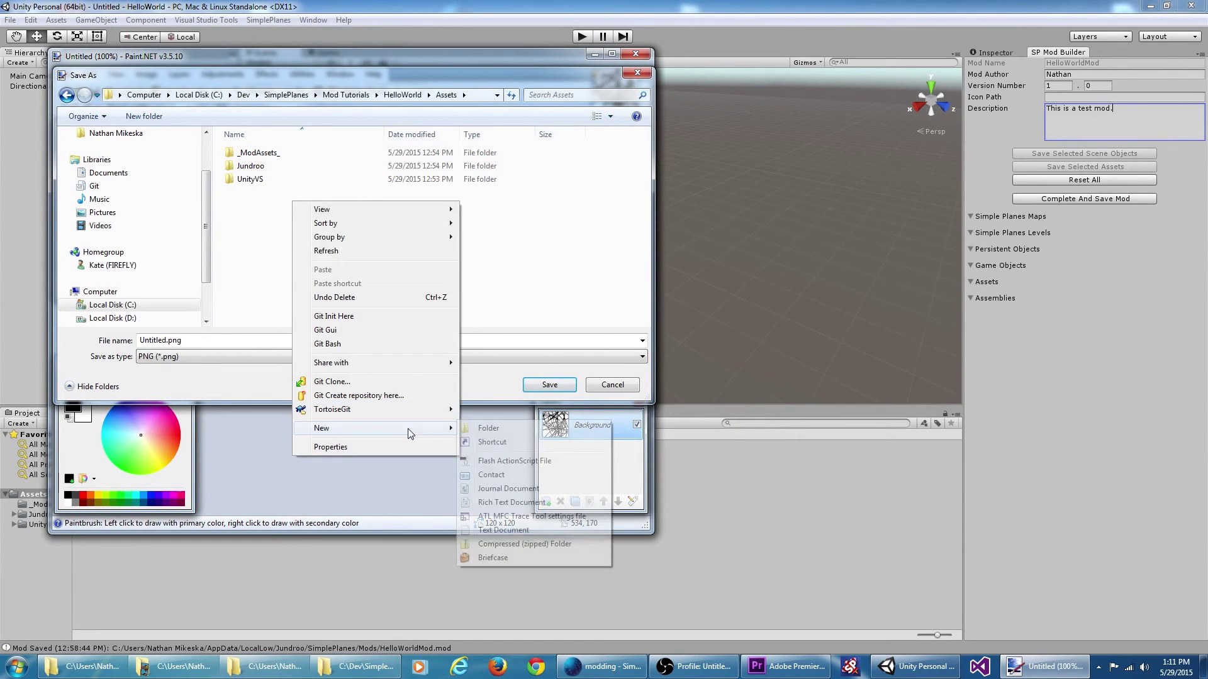
{"action": "left_click", "coordinate": [525, 430]}
{"action": "type", "text": "Textu"}
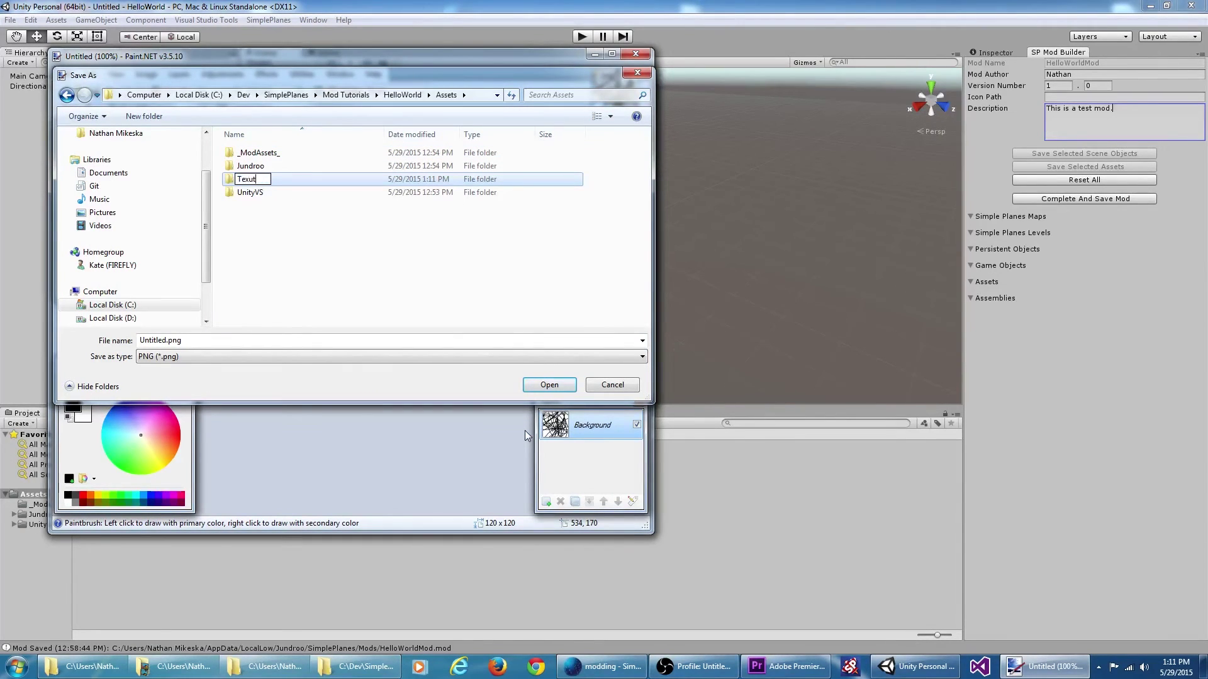
{"action": "type", "text": "res"}
{"action": "key", "text": "BackSpace"}
{"action": "key", "text": "BackSpace"}
{"action": "key", "text": "BackSpace"}
{"action": "key", "text": "BackSpace"}
{"action": "type", "text": "tures"}
{"action": "key", "text": "Return"}
- Save the image as ModIcon.png in Textures with default PNG settings, then minimize Paint.NET
{"action": "double_click", "coordinate": [267, 182]}
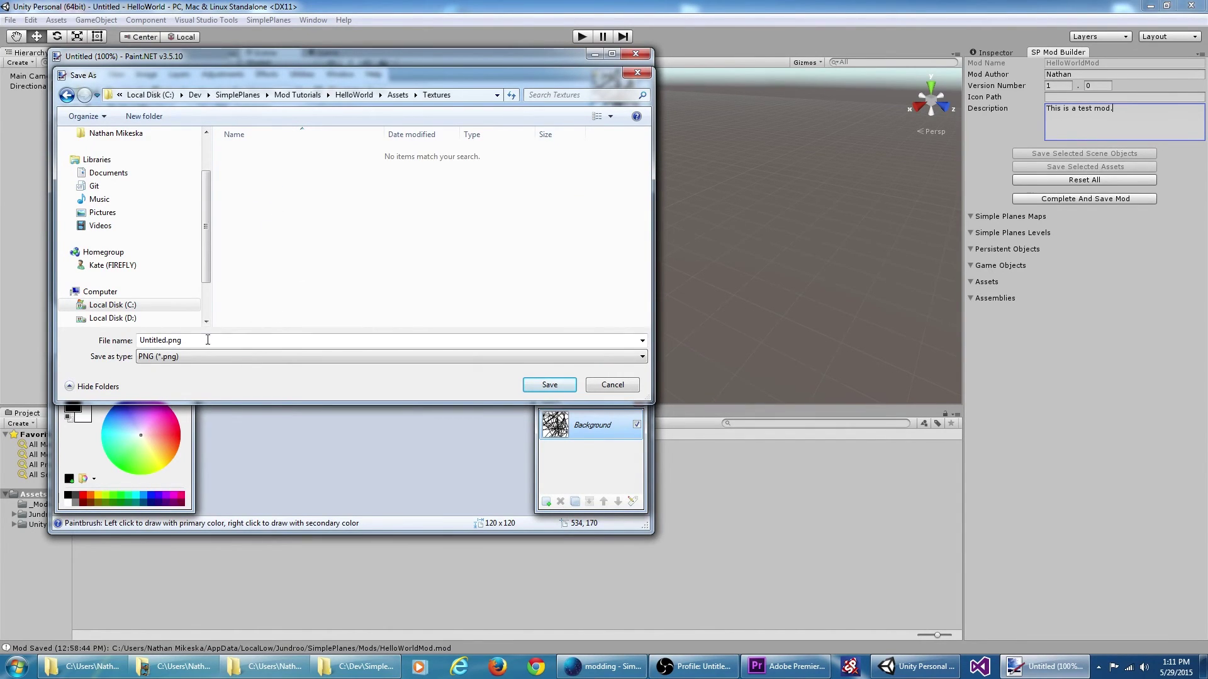
{"action": "double_click", "coordinate": [162, 340]}
{"action": "type", "text": "ModIcon"}
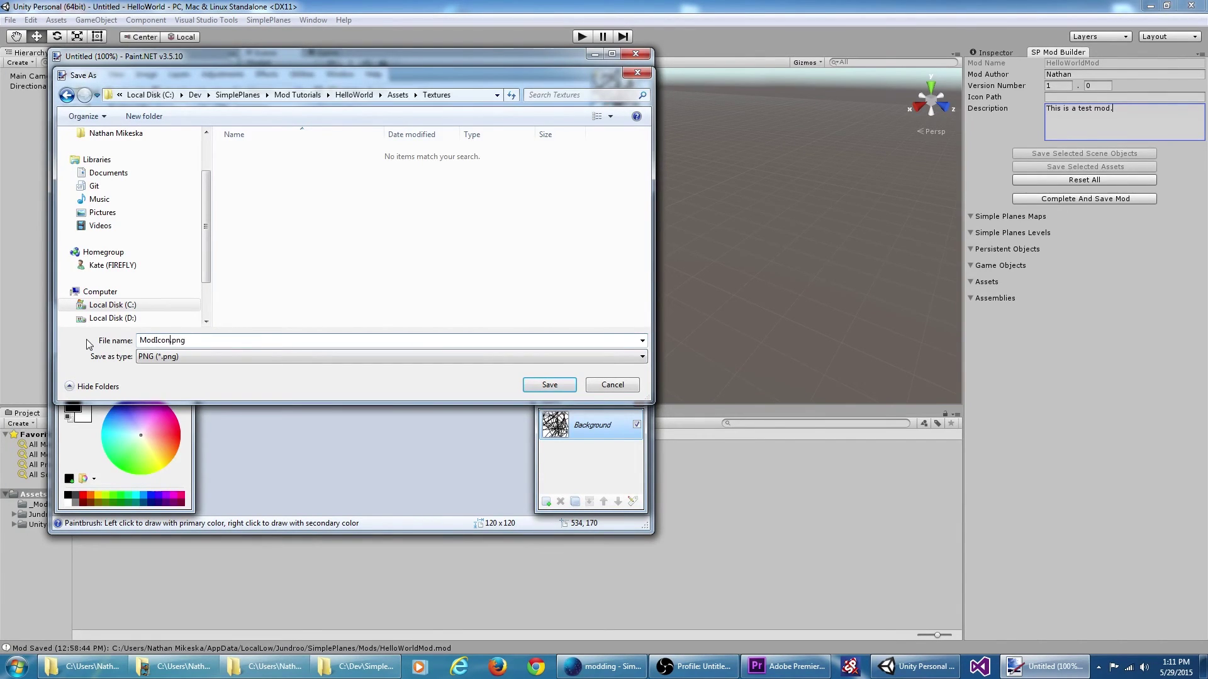
{"action": "key", "text": "Return"}
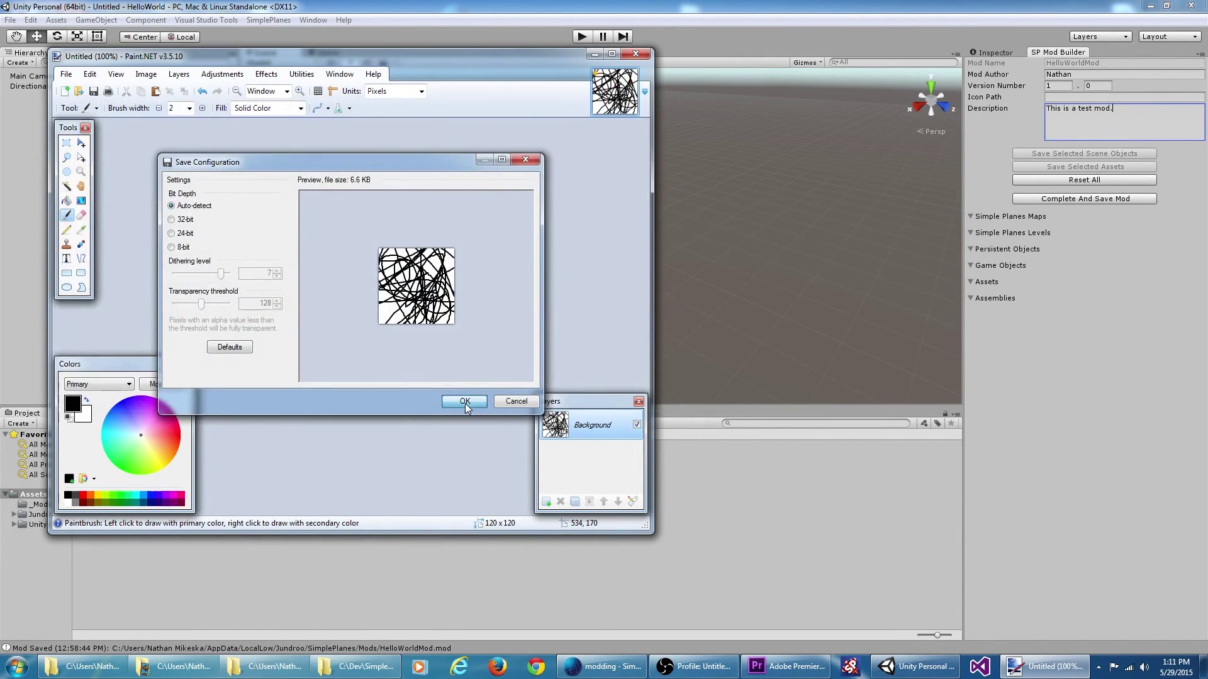
{"action": "left_click", "coordinate": [465, 403]}
{"action": "left_click", "coordinate": [596, 54]}
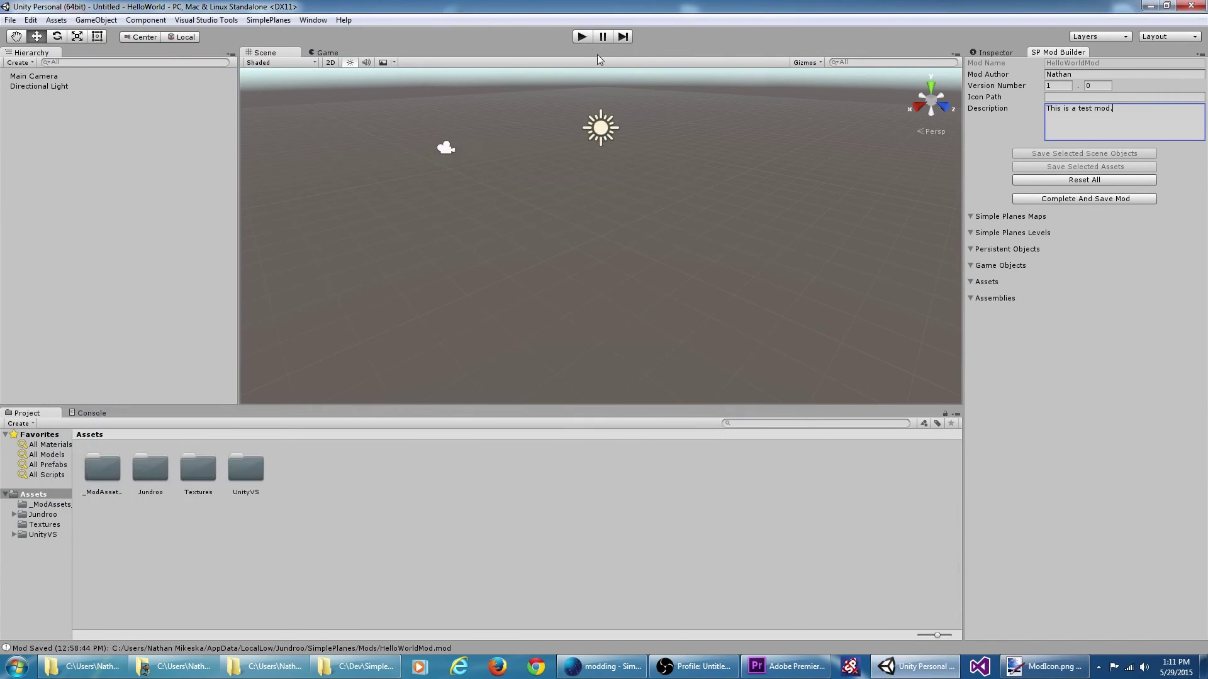
- Select the ModIcon asset in Textures and set the icon path to Assets/Textures/ModIcon.png
{"action": "left_click", "coordinate": [31, 525]}
{"action": "left_click", "coordinate": [111, 479]}
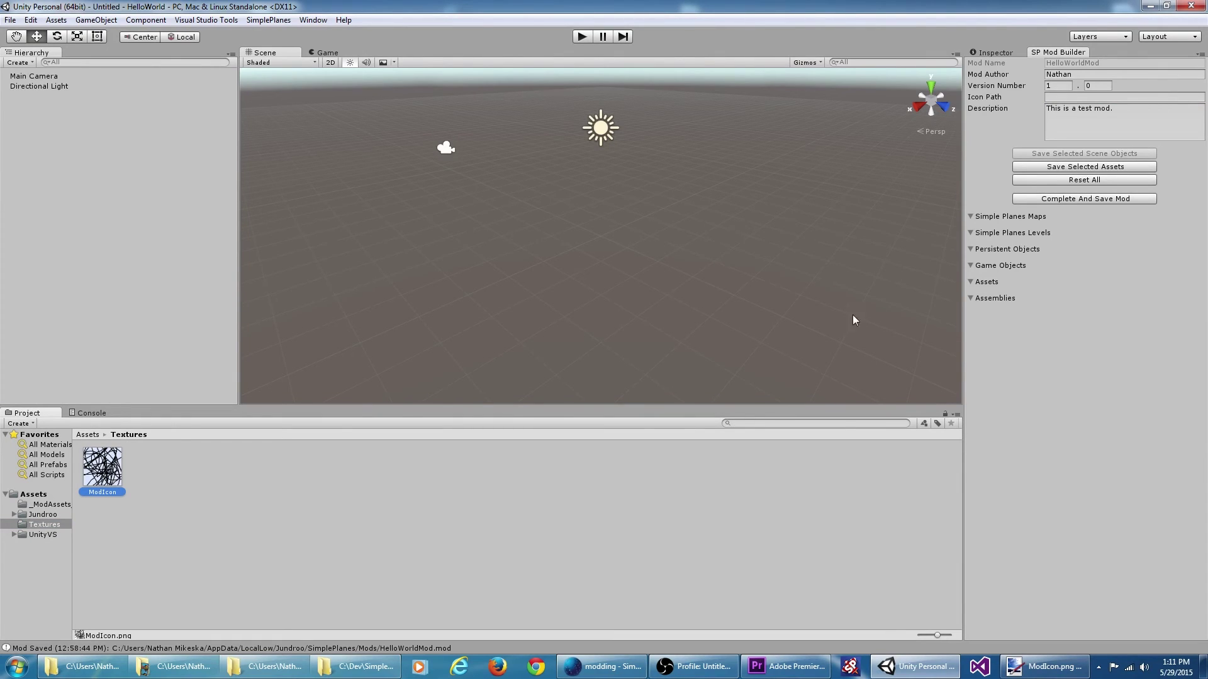
{"action": "left_click", "coordinate": [1086, 98]}
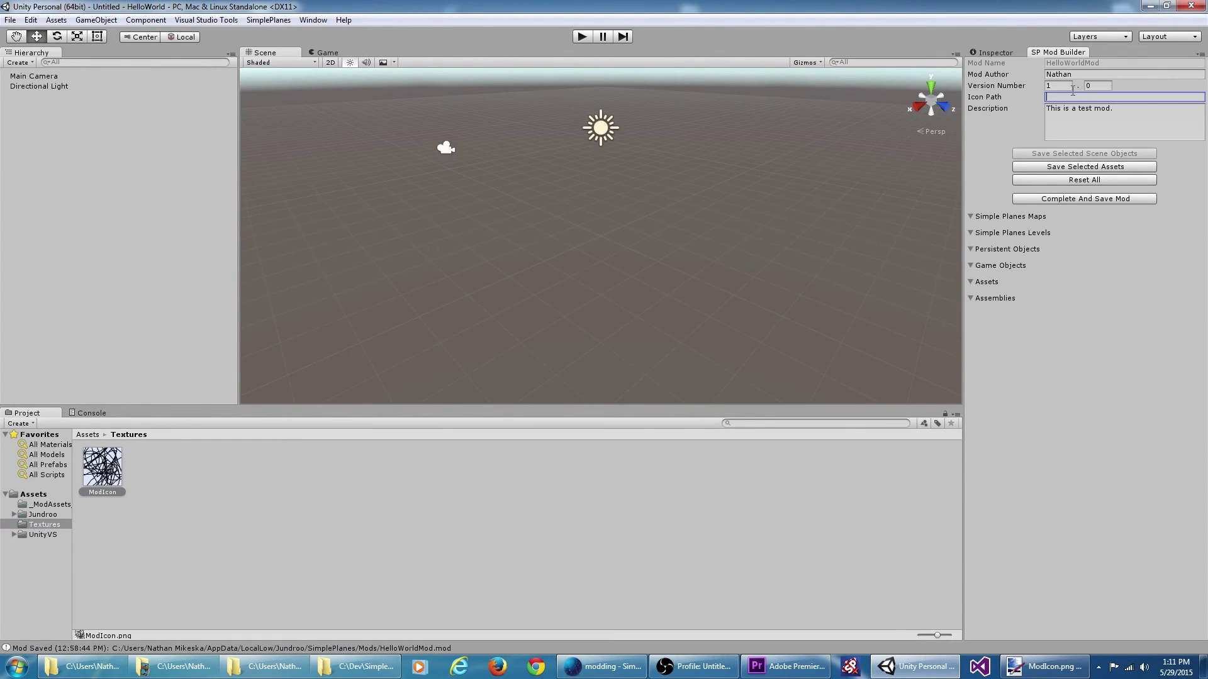
{"action": "mouse_move", "coordinate": [1000, 98]}
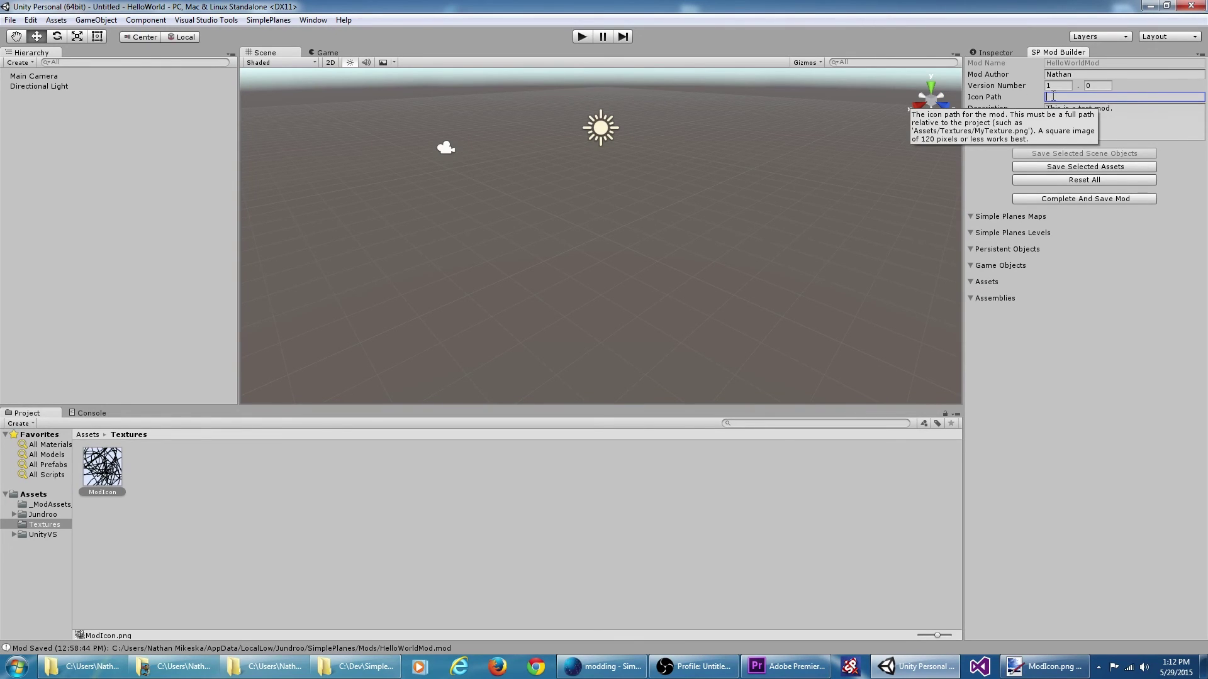
{"action": "type", "text": "Assets/"}
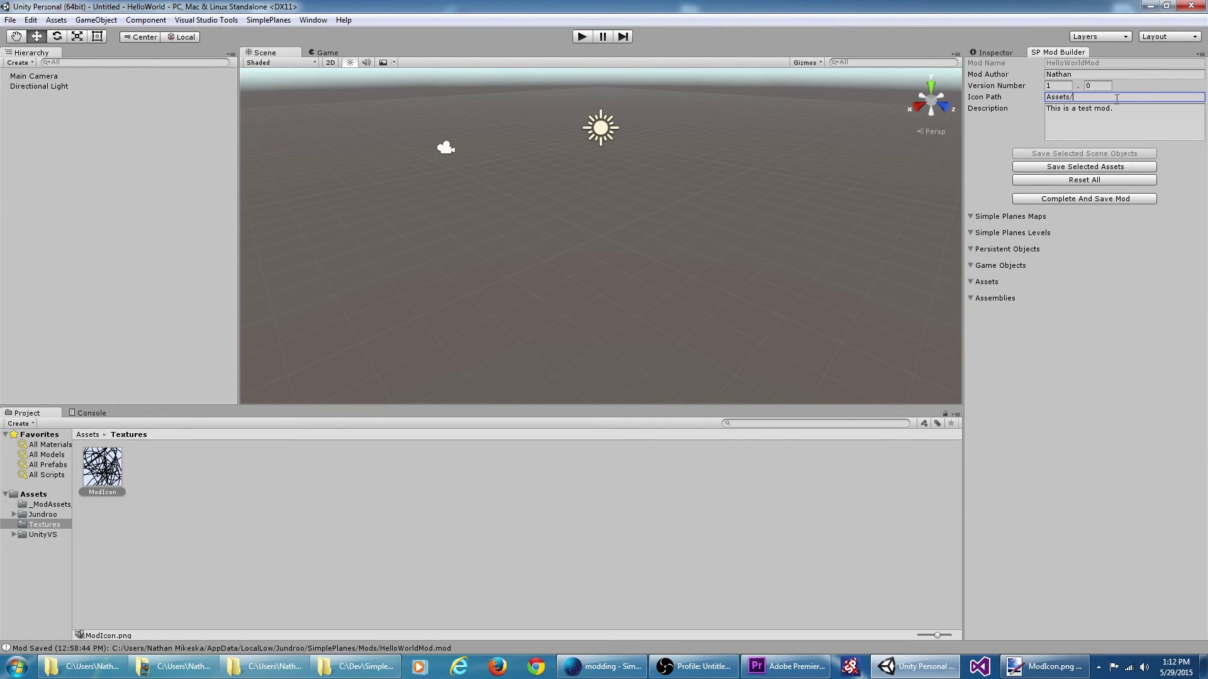
{"action": "type", "text": "Textures/ModIcon."}
{"action": "type", "text": "png"}
- Rebuild HelloWorldMod.mod, overwriting the existing file, and switch to SimplePlanes
{"action": "left_click", "coordinate": [1088, 203]}
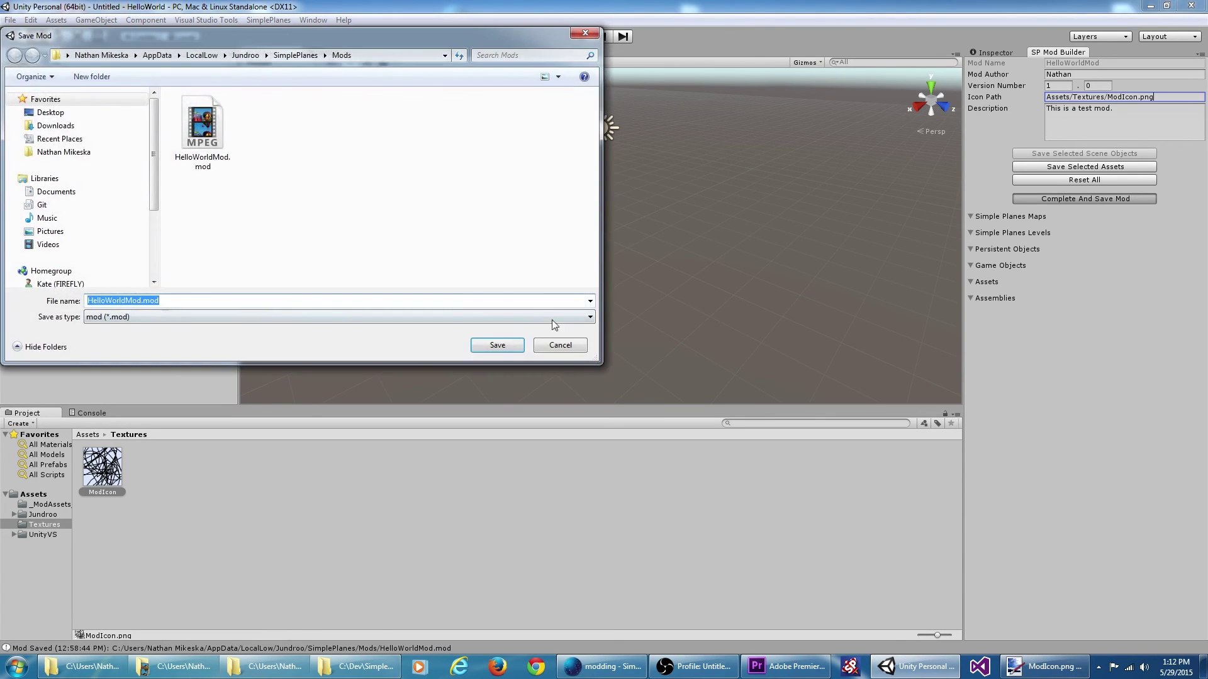
{"action": "left_click", "coordinate": [497, 345]}
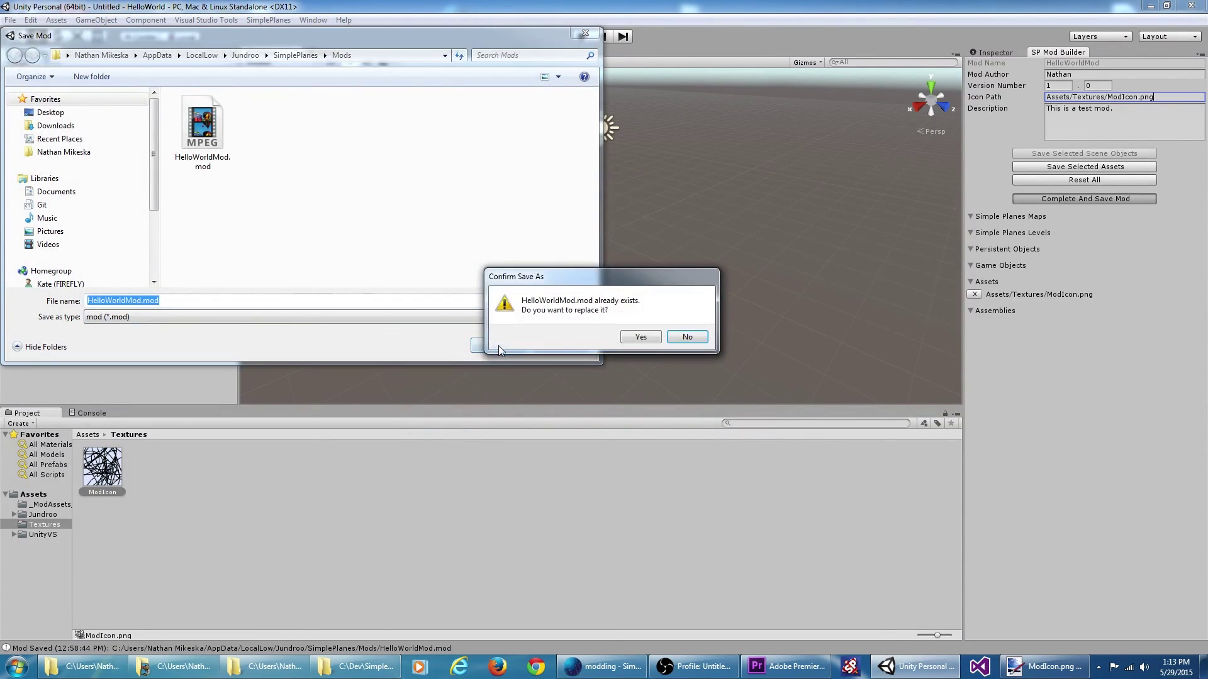
{"action": "left_click", "coordinate": [625, 336]}
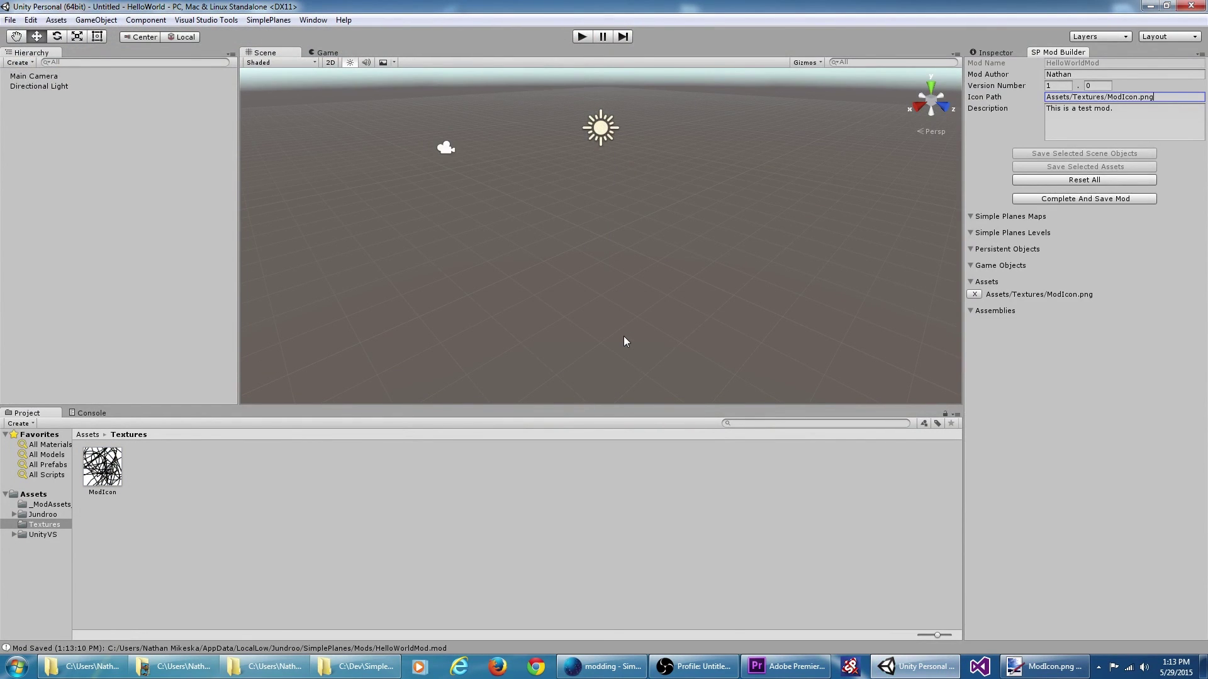
{"action": "left_click", "coordinate": [850, 666]}
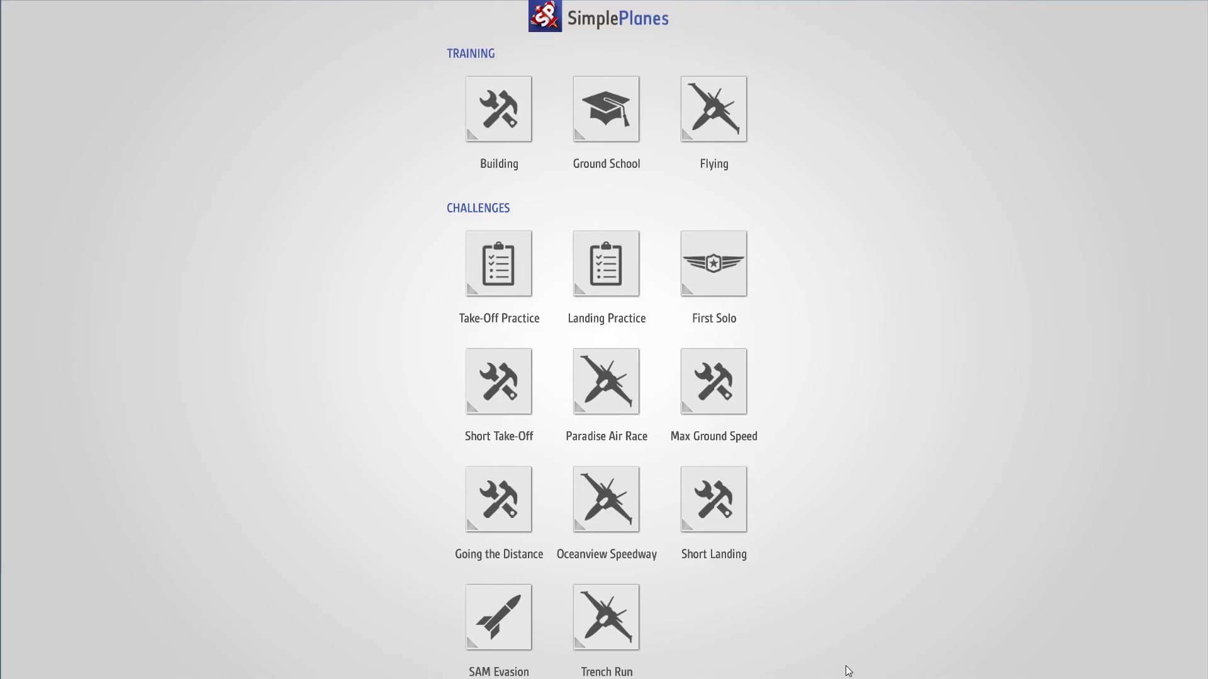
- Scroll to the Mods section, open the HelloWorldMod tile and enable the mod
{"action": "left_click_drag", "start_coordinate": [865, 603], "coordinate": [827, 13]}
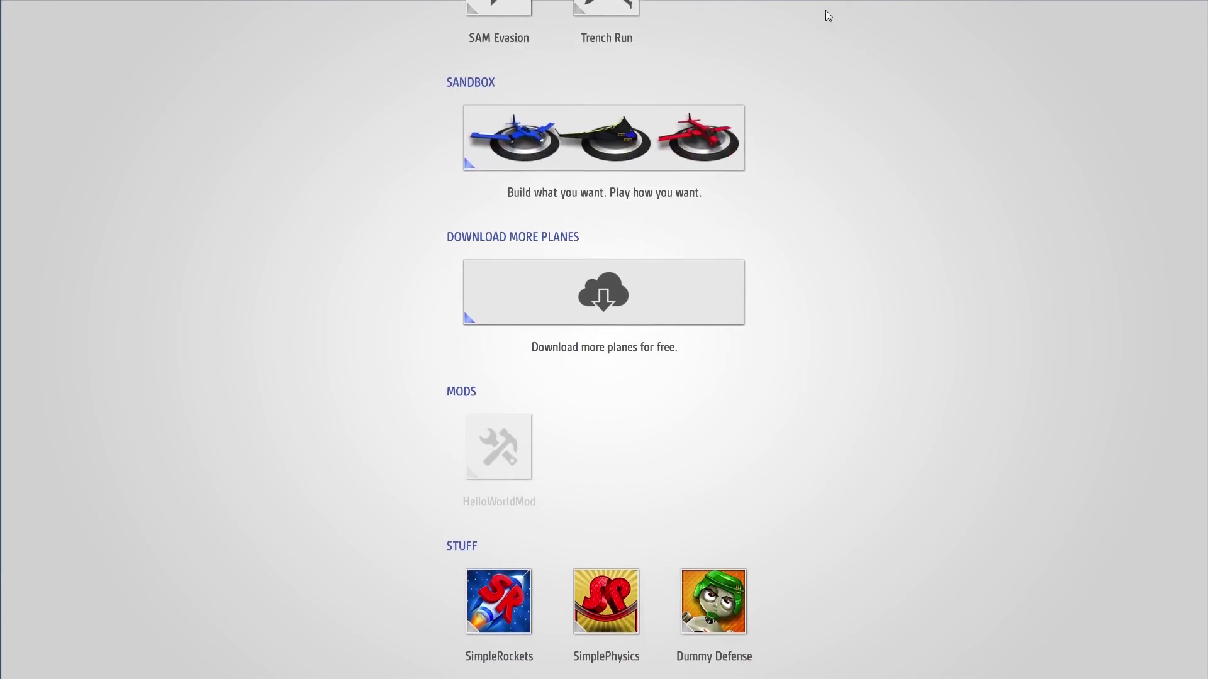
{"action": "left_click_drag", "start_coordinate": [879, 532], "coordinate": [874, 439]}
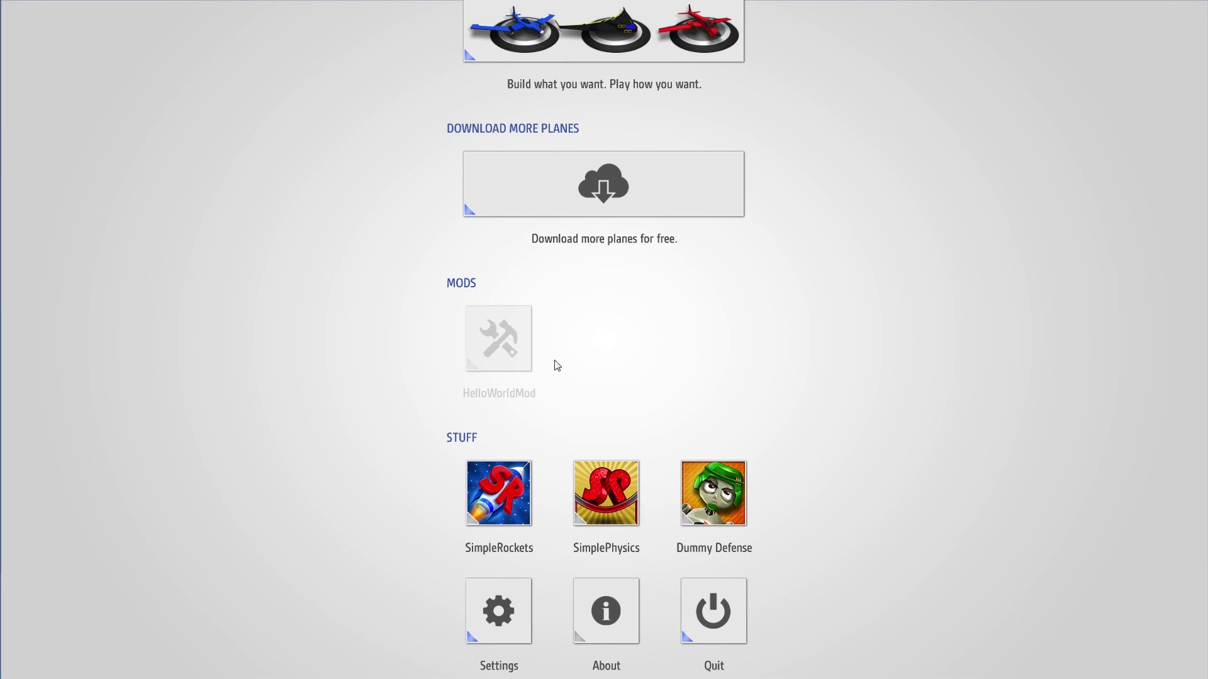
{"action": "left_click", "coordinate": [502, 367]}
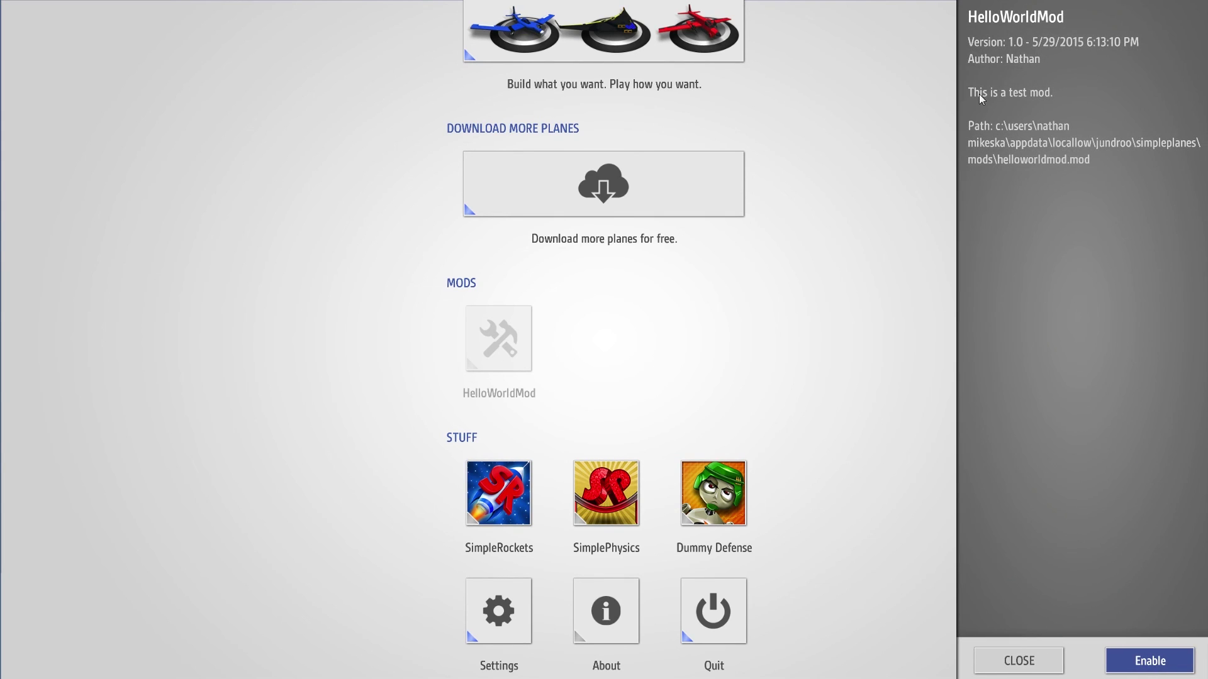
{"action": "left_click", "coordinate": [1123, 662]}
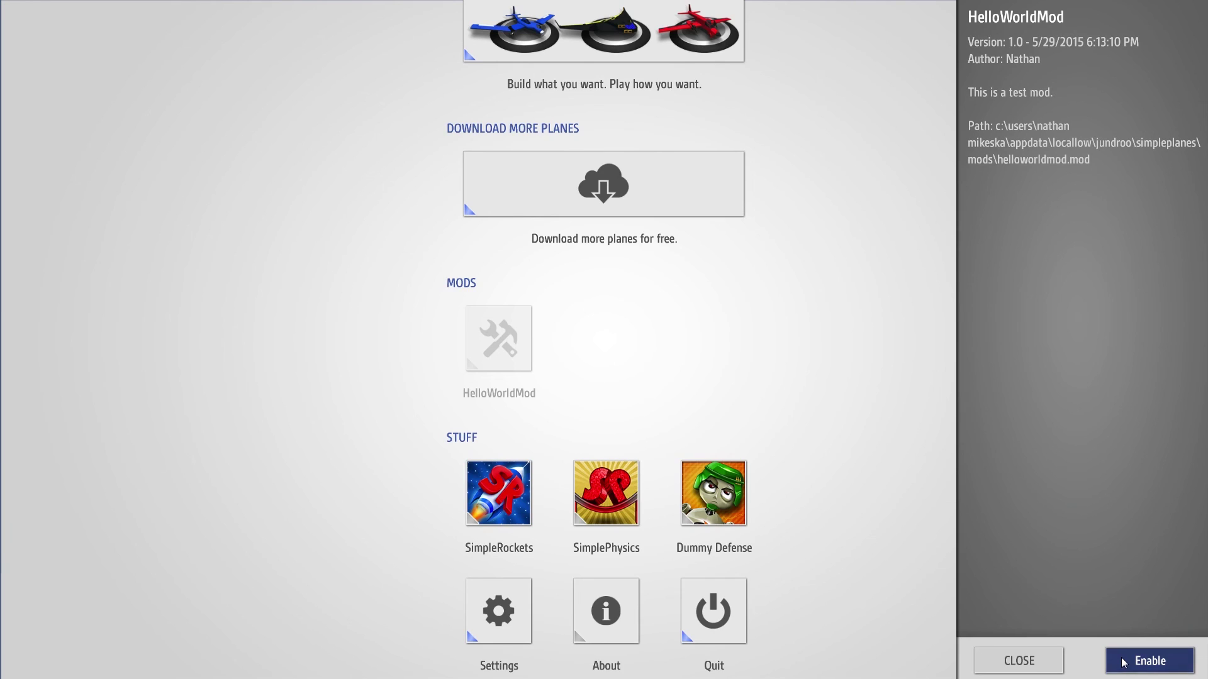